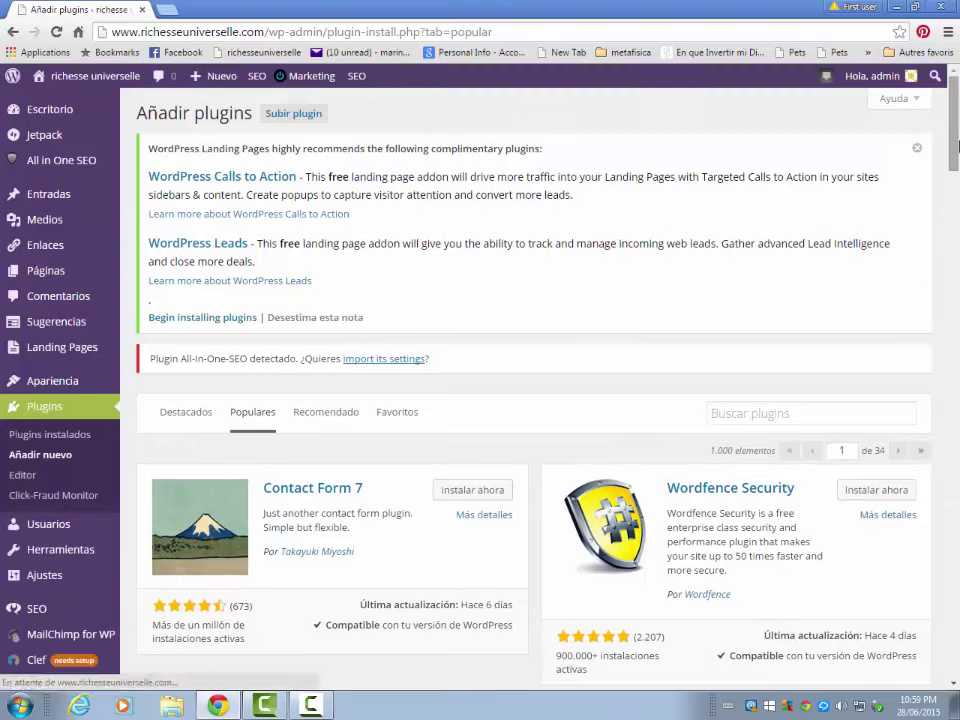
Step: Install the EWWW Image Optimizer plugin from the popular plugins and activate it
{"action": "scroll", "coordinate": [958, 148], "scroll_direction": "down", "scroll_amount": 5}
{"action": "scroll", "coordinate": [726, 224], "scroll_direction": "down", "scroll_amount": 2}
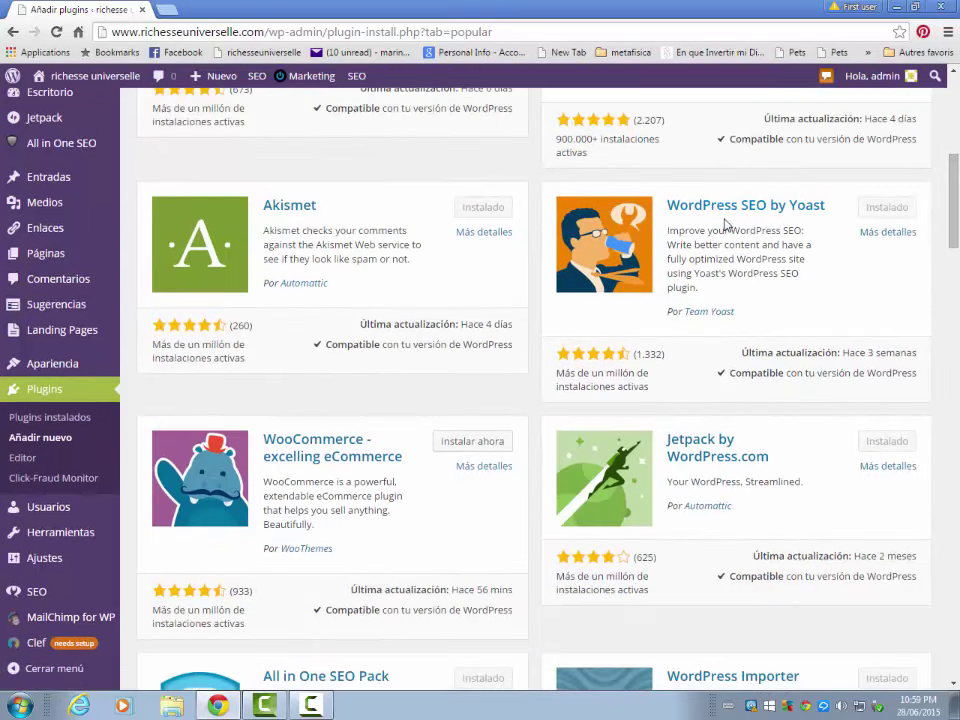
{"action": "left_click_drag", "start_coordinate": [954, 208], "coordinate": [955, 277]}
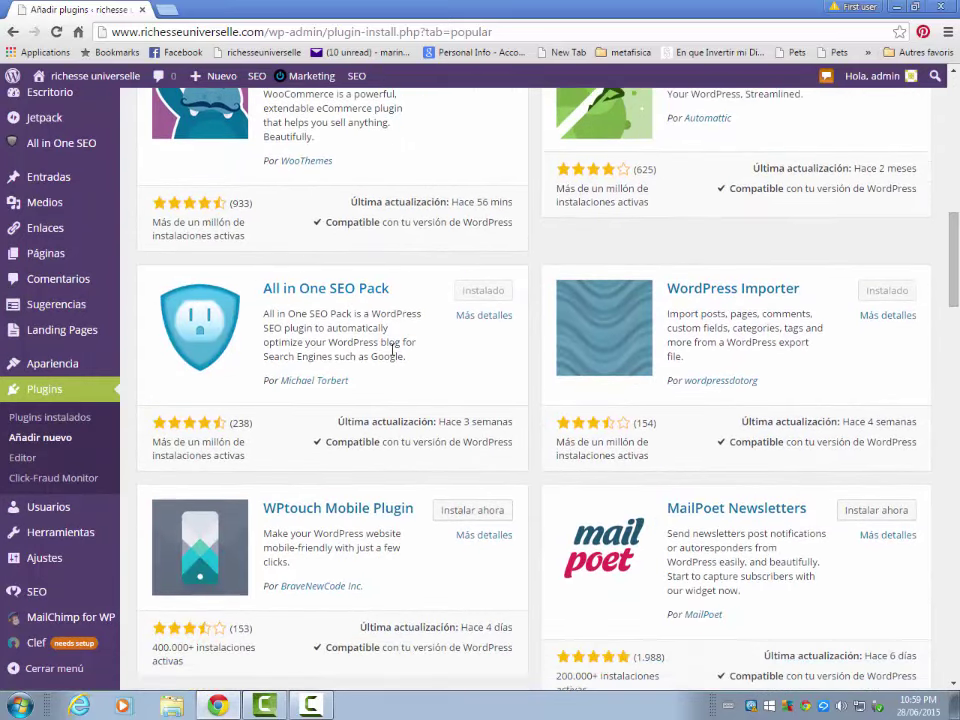
{"action": "scroll", "coordinate": [957, 270], "scroll_direction": "up", "scroll_amount": 2}
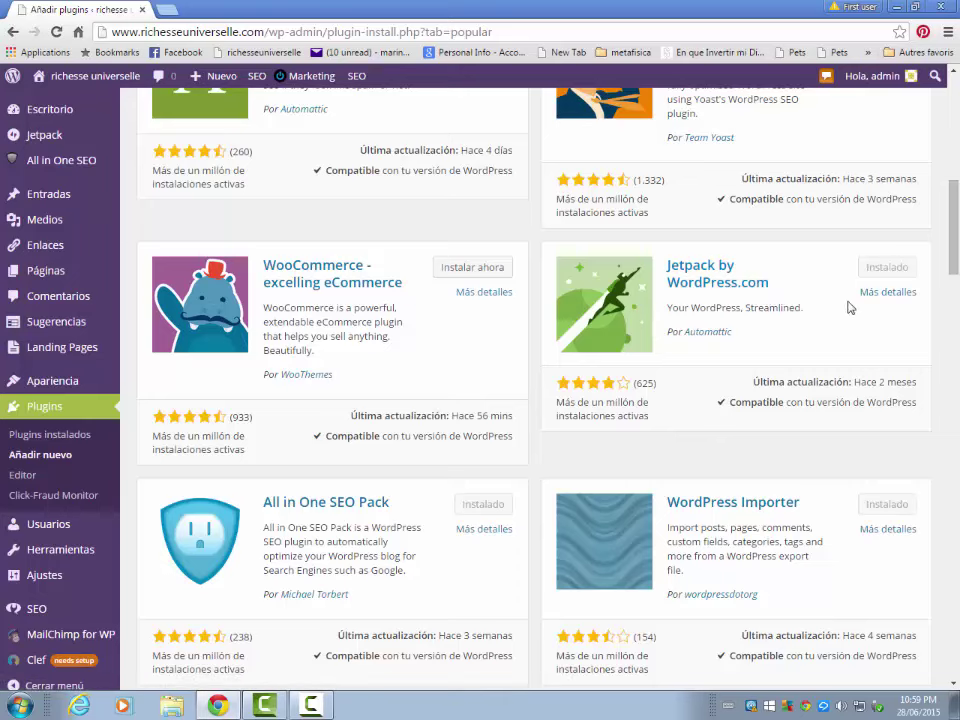
{"action": "left_click_drag", "start_coordinate": [957, 267], "coordinate": [958, 361]}
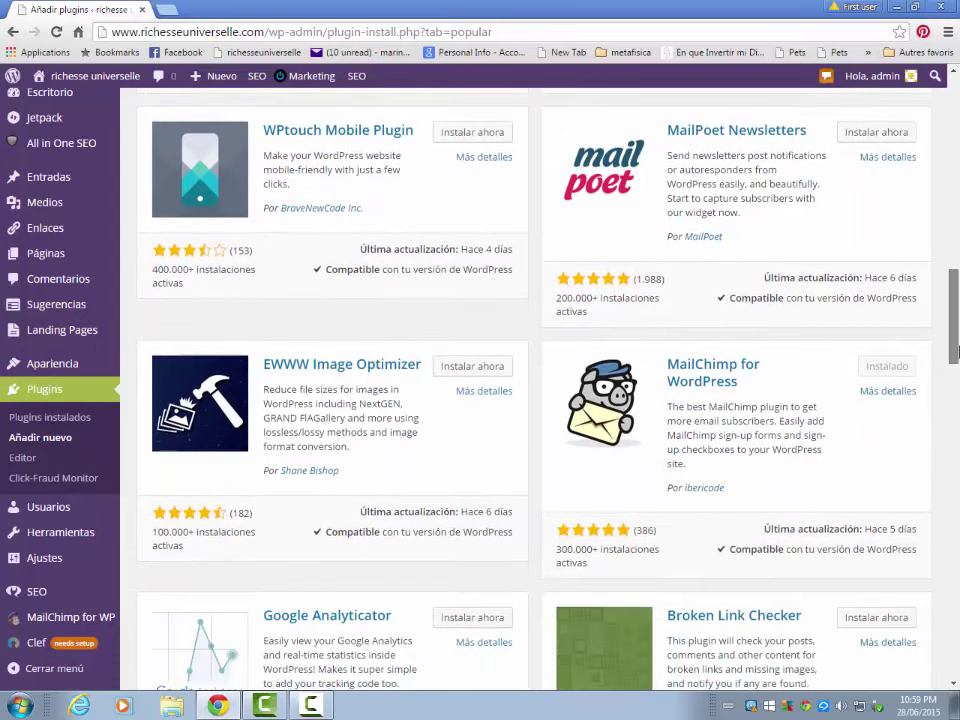
{"action": "left_click", "coordinate": [474, 367]}
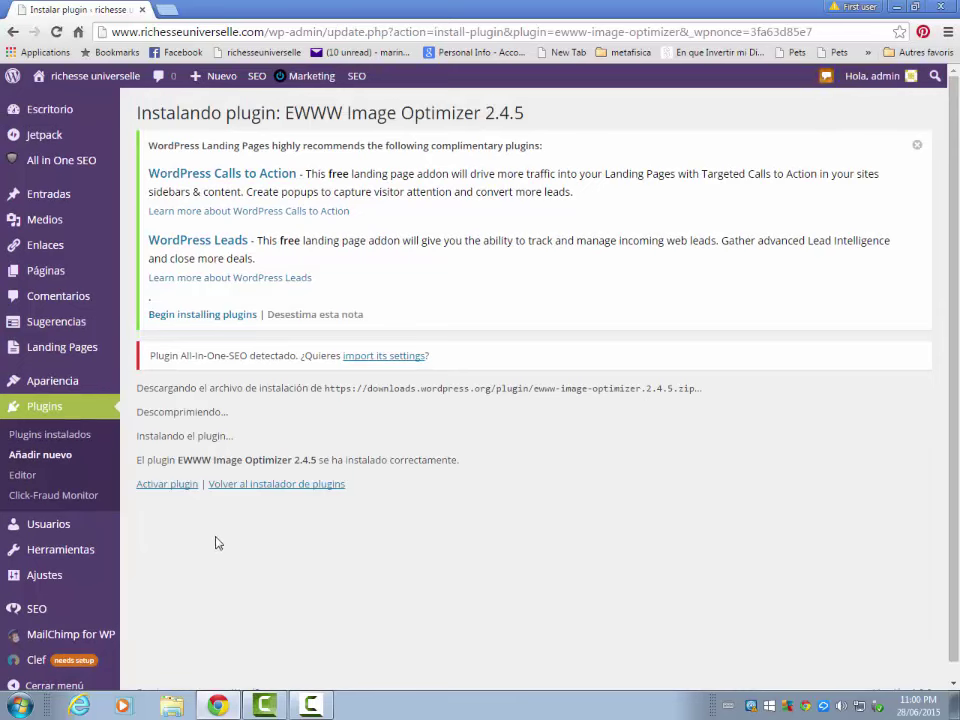
{"action": "left_click", "coordinate": [167, 489]}
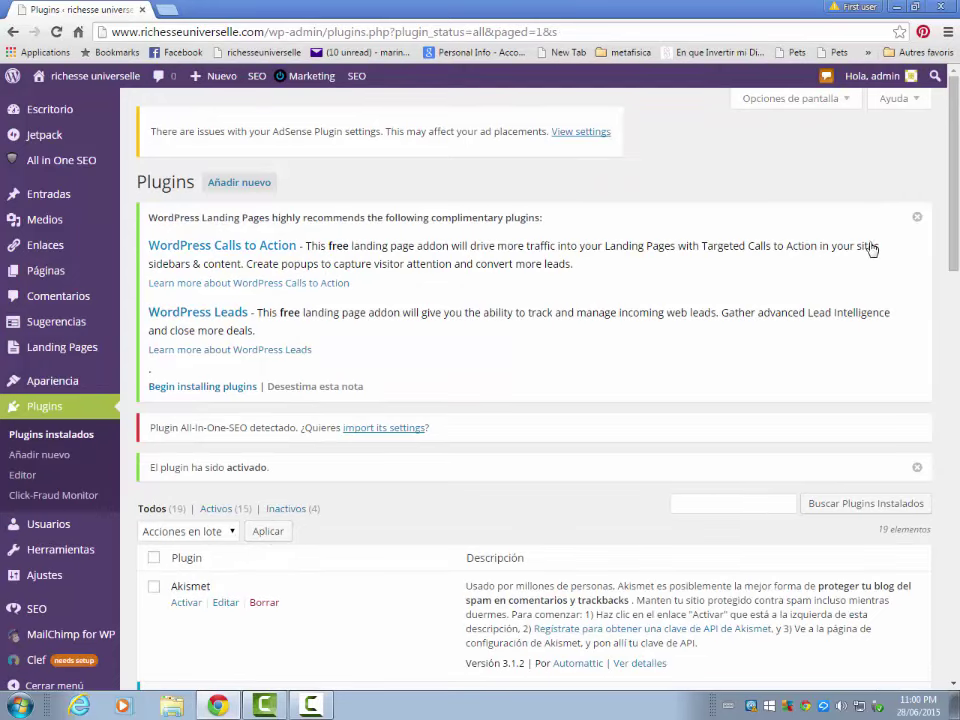
Step: Look through the installed plugins list for the EWWW Image Optimizer entry and its neighbouring plugins
{"action": "scroll", "coordinate": [958, 245], "scroll_direction": "down", "scroll_amount": 1}
{"action": "left_click_drag", "start_coordinate": [958, 245], "coordinate": [958, 290]}
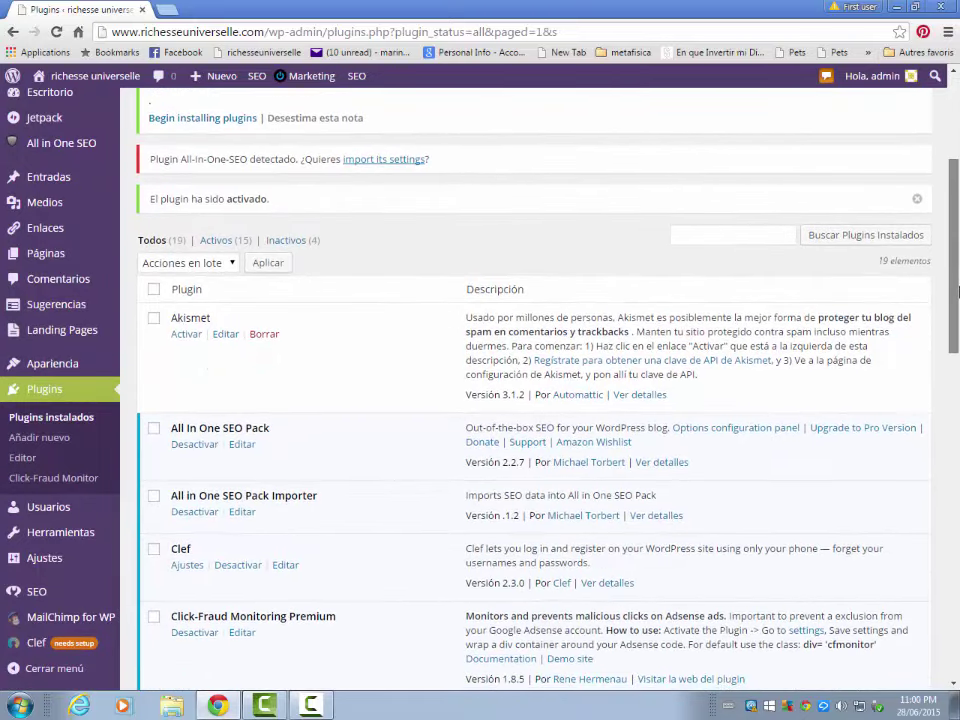
{"action": "left_click_drag", "start_coordinate": [958, 290], "coordinate": [958, 318]}
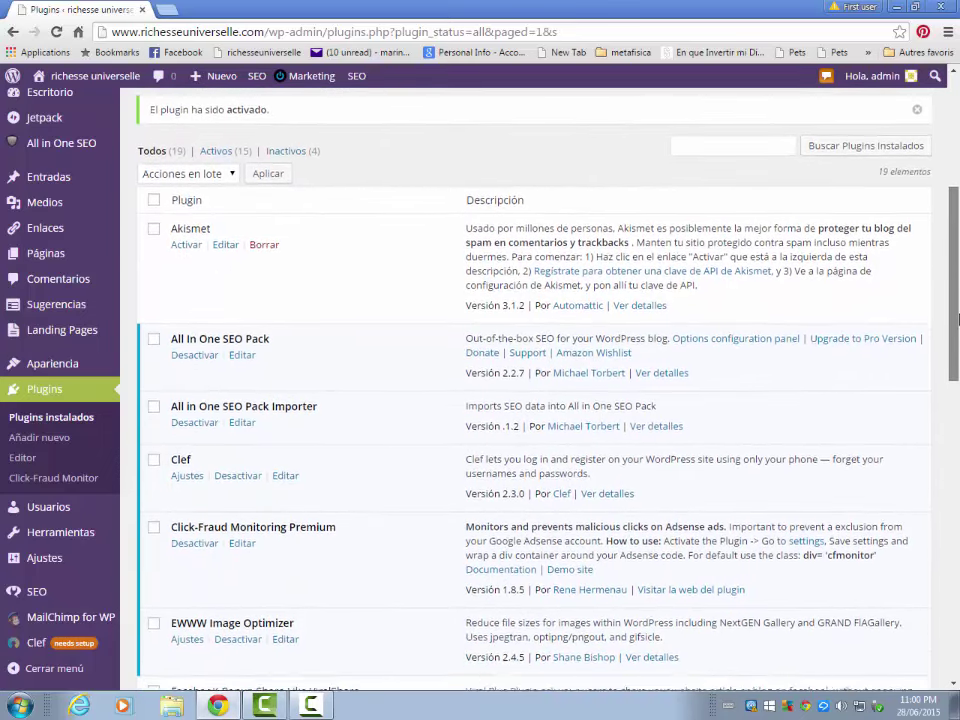
{"action": "scroll", "coordinate": [410, 518], "scroll_direction": "down", "scroll_amount": 2}
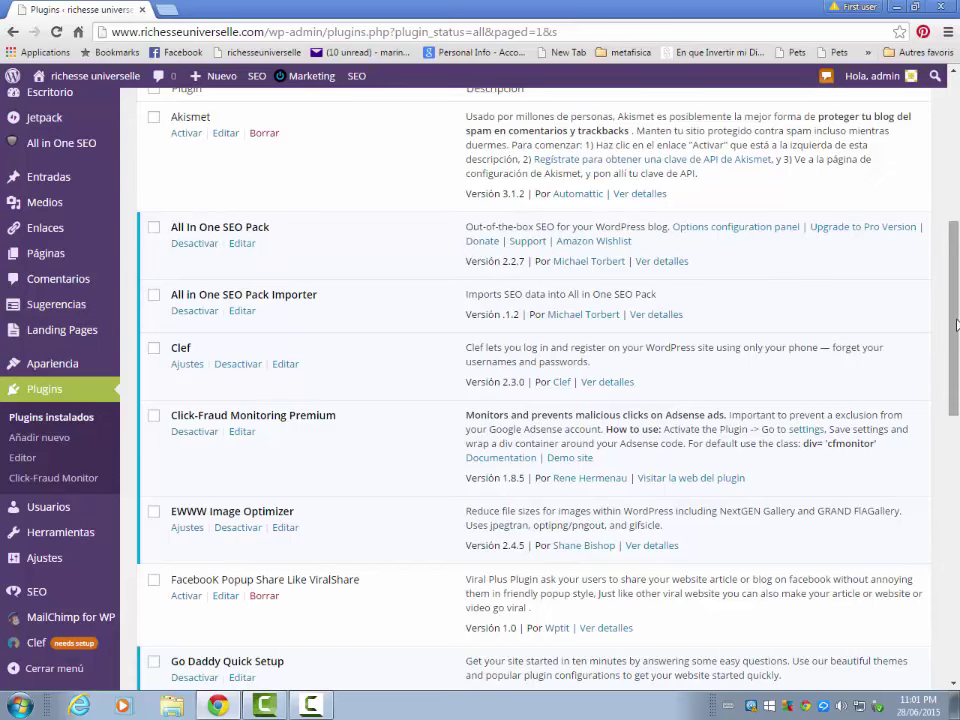
{"action": "left_click_drag", "start_coordinate": [957, 325], "coordinate": [957, 152]}
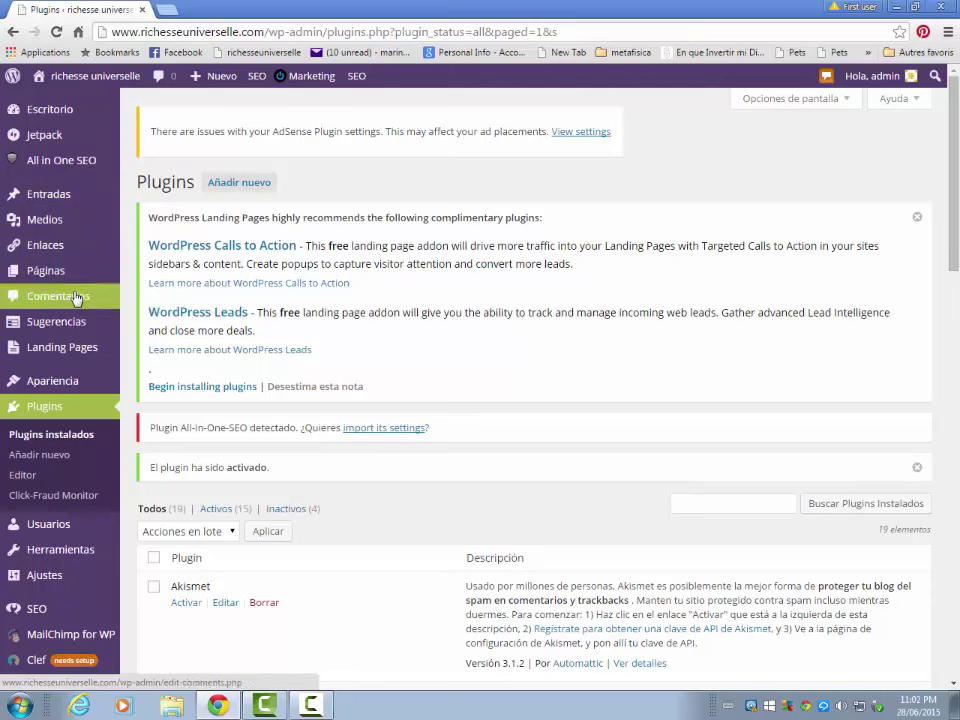
Step: Start a new WordPress page
{"action": "mouse_move", "coordinate": [48, 273]}
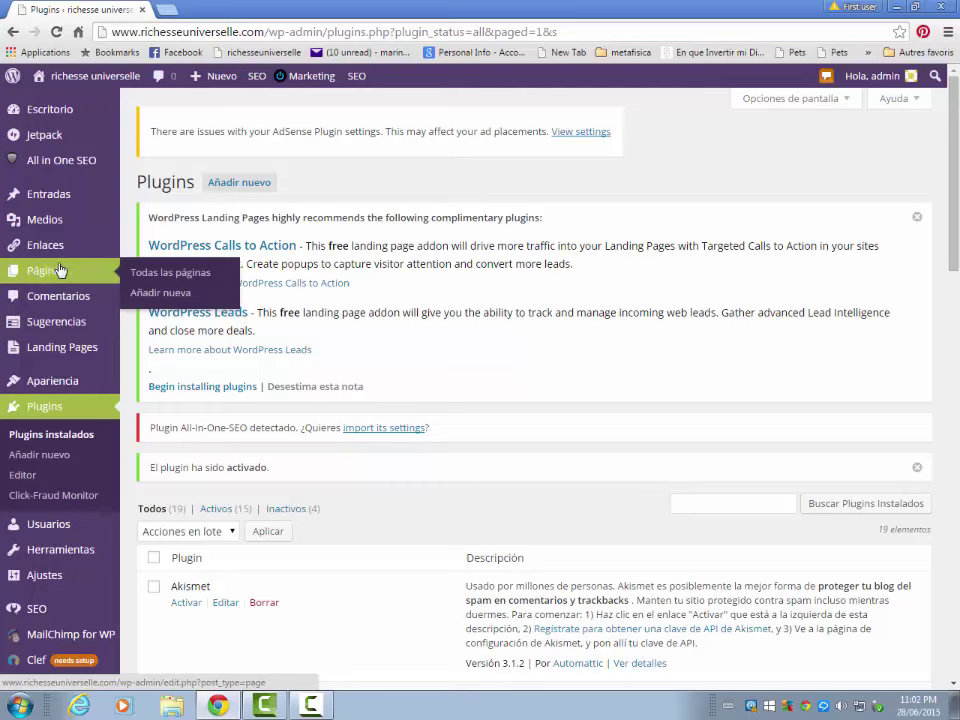
{"action": "mouse_move", "coordinate": [55, 201]}
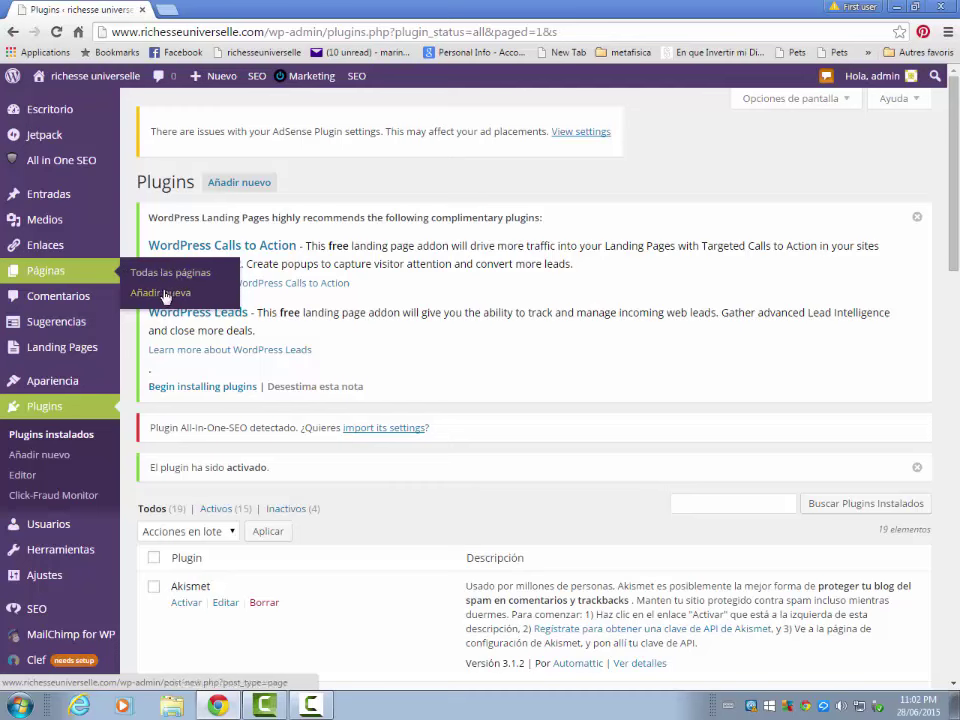
{"action": "left_click", "coordinate": [160, 295]}
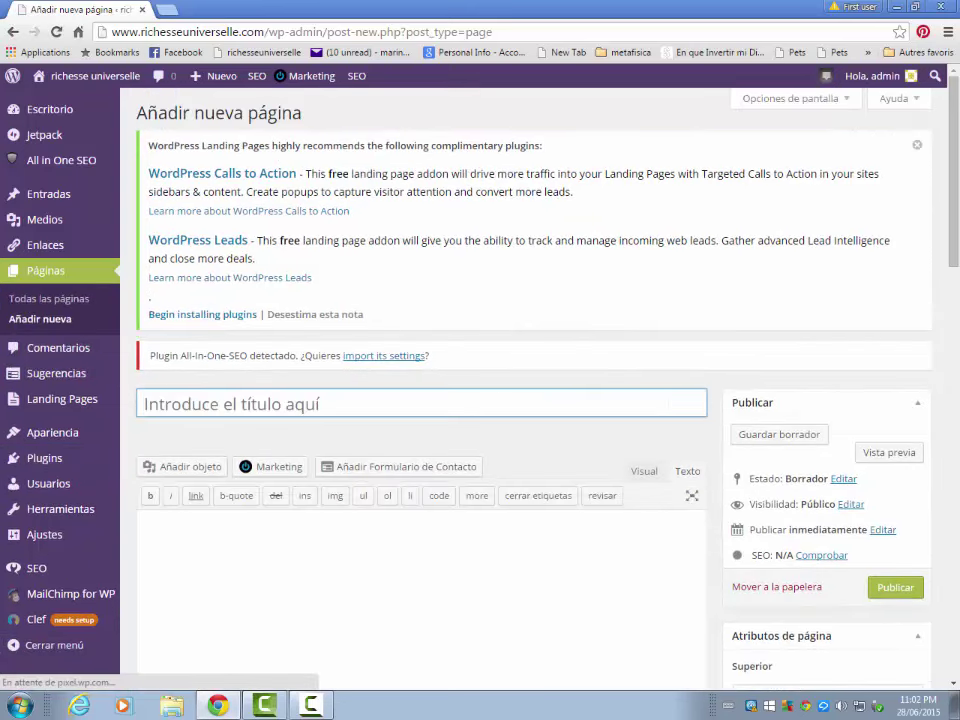
Step: Enter "Haciendo nueva pagina" as the title of the new page
{"action": "left_click_drag", "start_coordinate": [957, 220], "coordinate": [957, 265]}
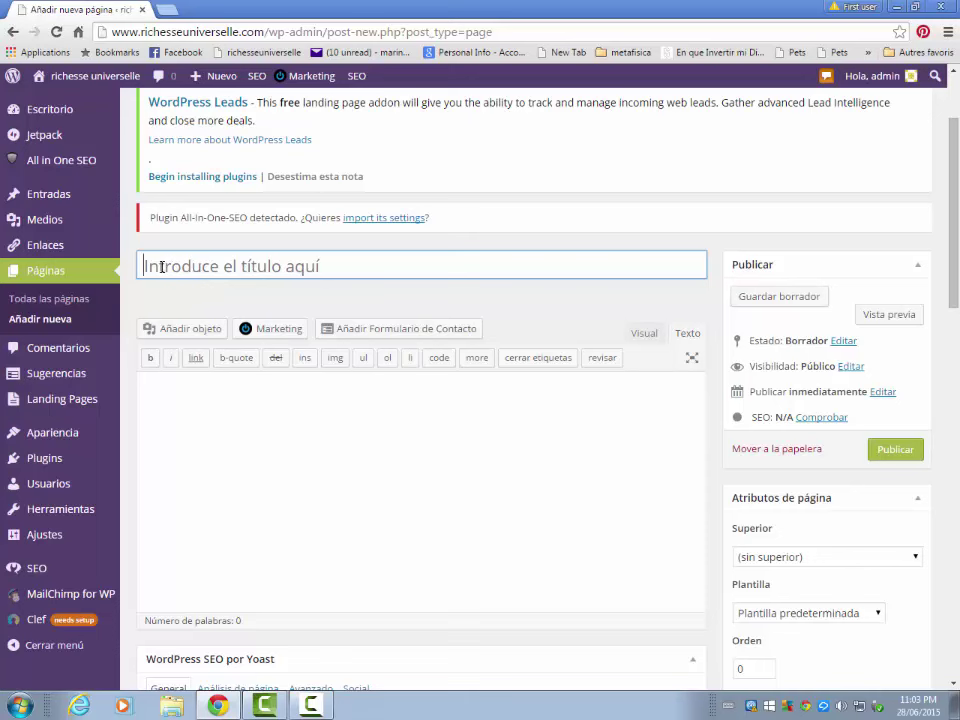
{"action": "left_click", "coordinate": [161, 267]}
{"action": "type", "text": "Hac"}
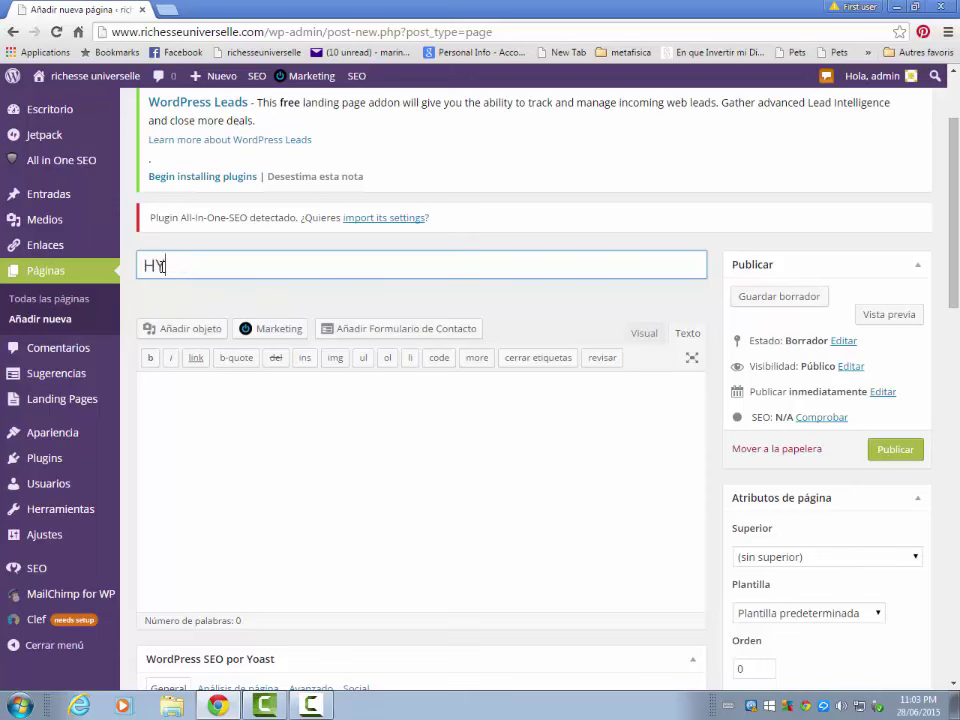
{"action": "type", "text": "iendo nuev"}
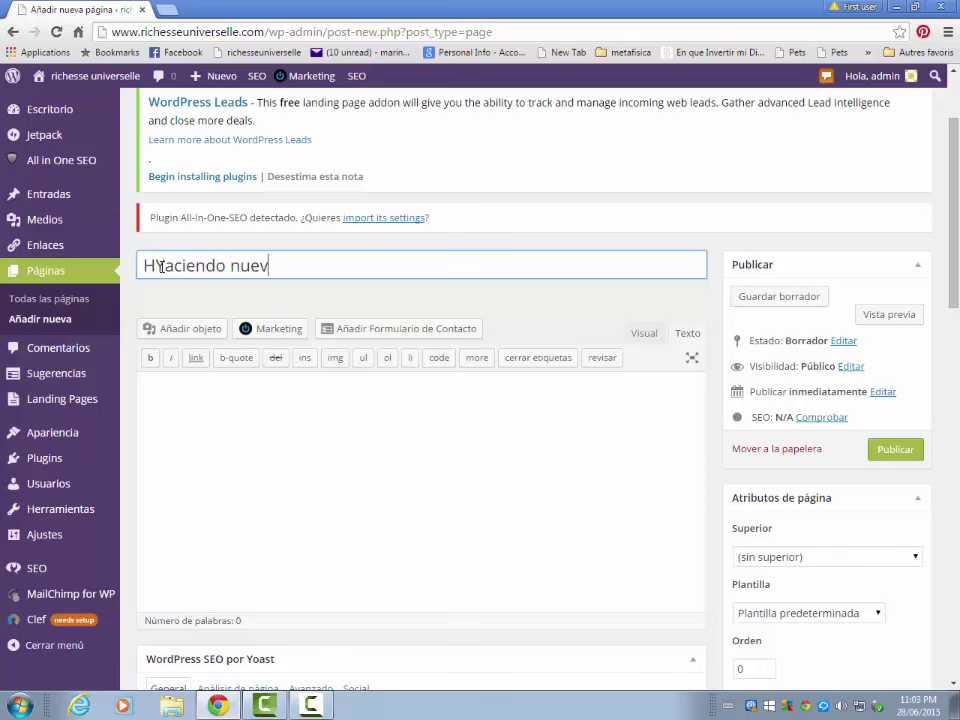
{"action": "type", "text": "a pa"}
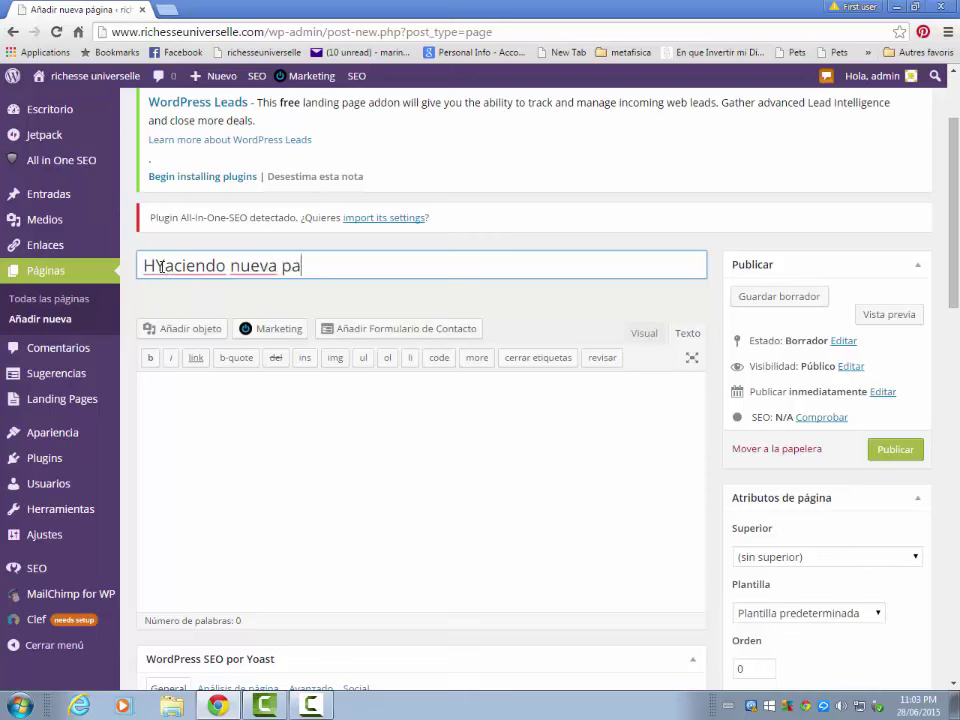
{"action": "type", "text": "gina"}
{"action": "left_click", "coordinate": [163, 265]}
{"action": "key", "text": "BackSpace"}
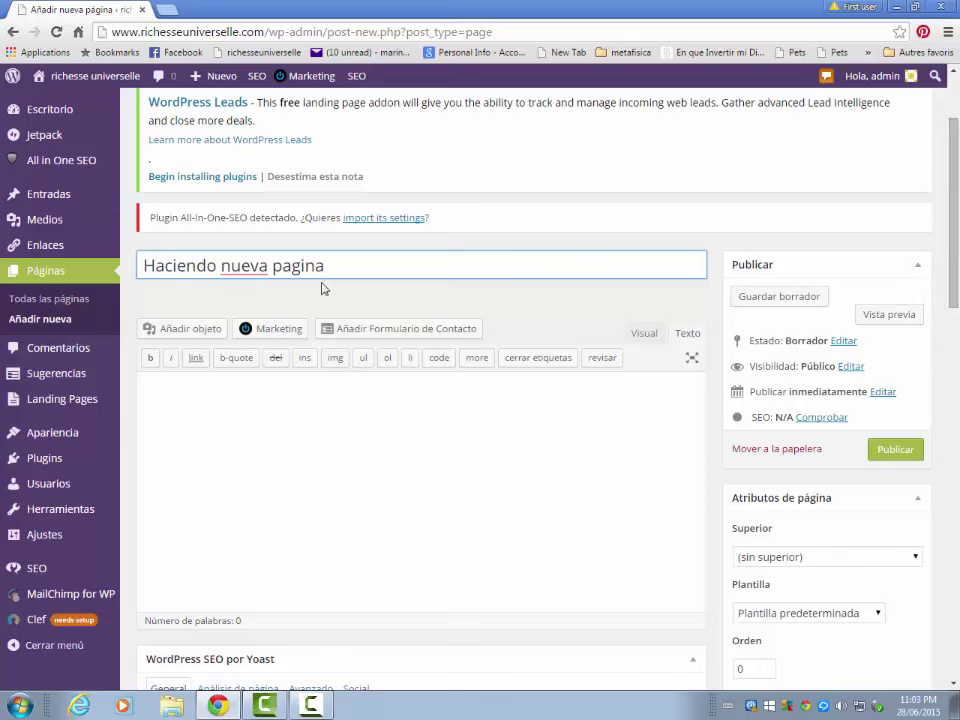
Step: Write "hola,,...." in the page body and insert ferrari-mclaren-chicas-sexy-4.jpg from the media library after it
{"action": "left_click", "coordinate": [174, 396]}
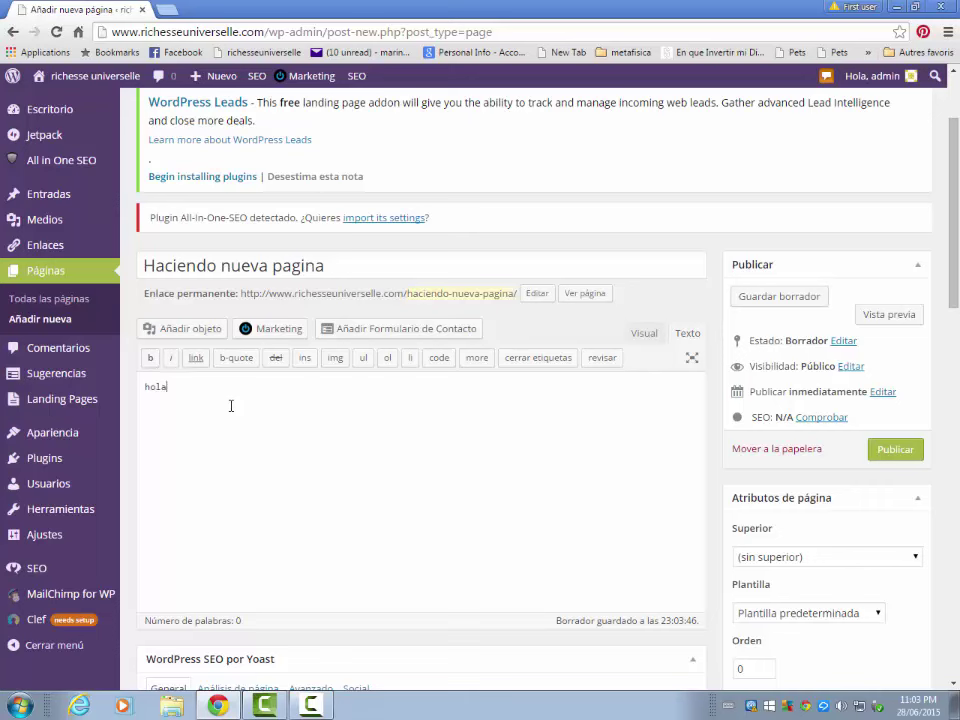
{"action": "type", "text": ",,...."}
{"action": "left_click", "coordinate": [190, 329]}
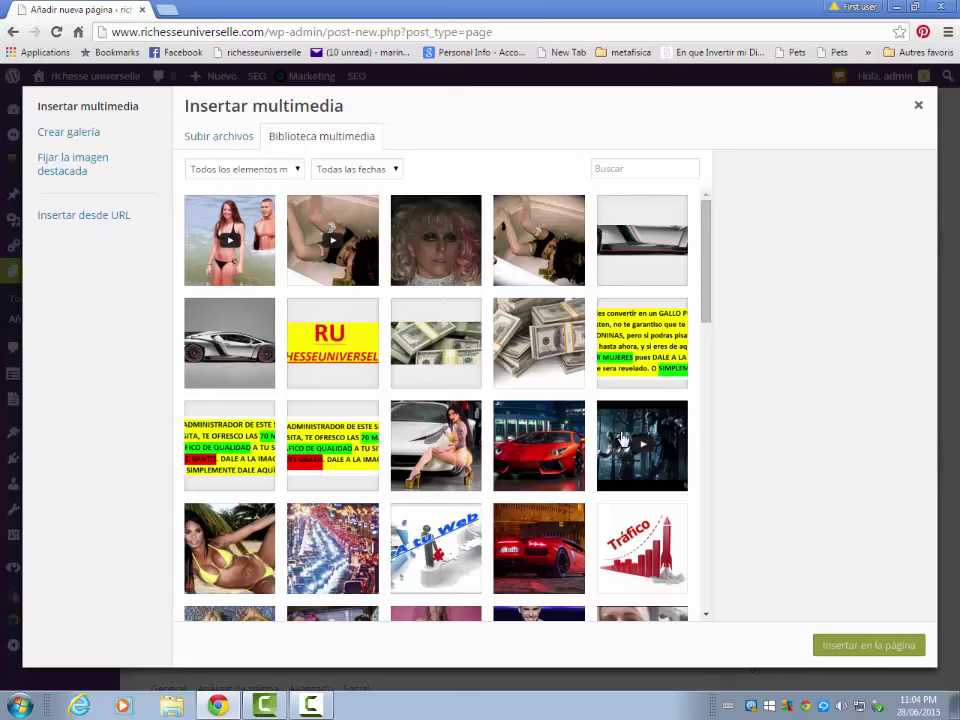
{"action": "left_click", "coordinate": [446, 452]}
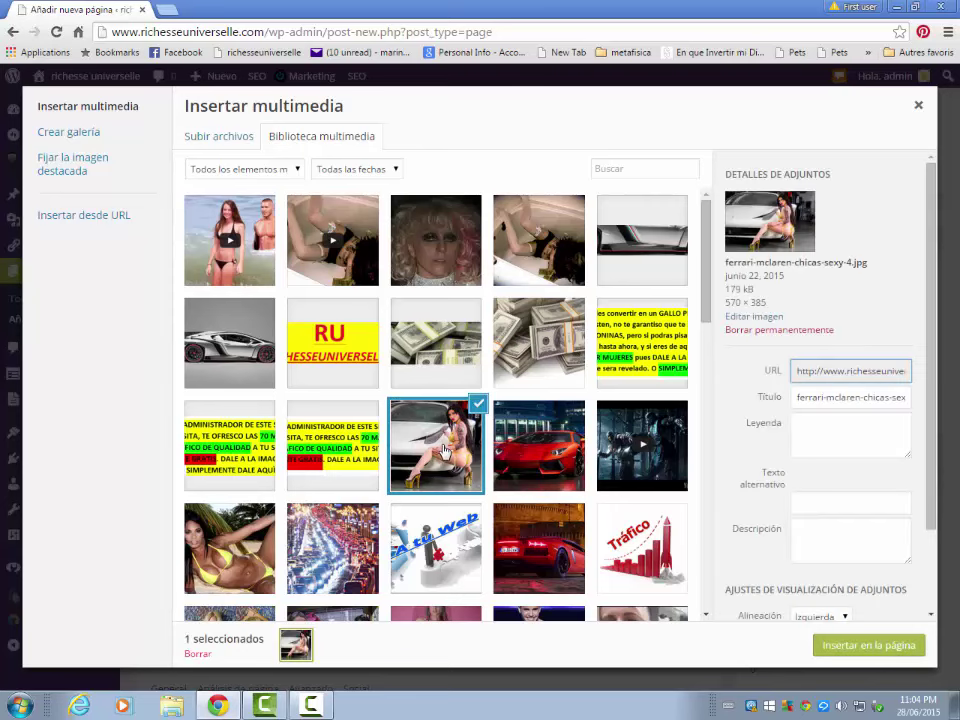
{"action": "left_click", "coordinate": [868, 645]}
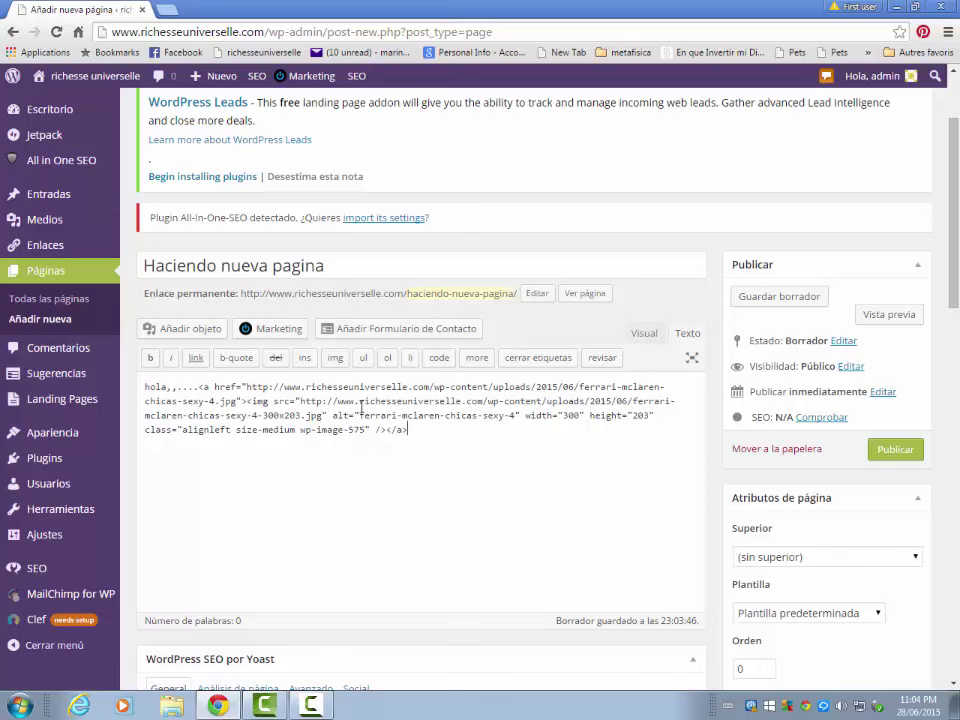
Step: Switch the page content to the visual editor and centre-align the inserted image
{"action": "left_click", "coordinate": [644, 334]}
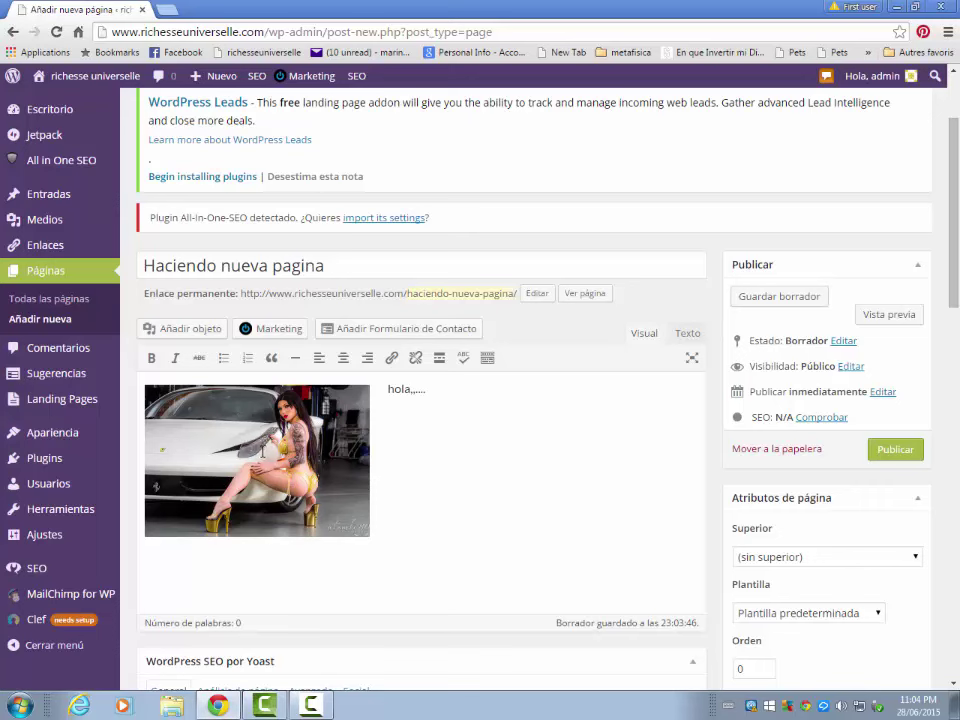
{"action": "left_click", "coordinate": [262, 450]}
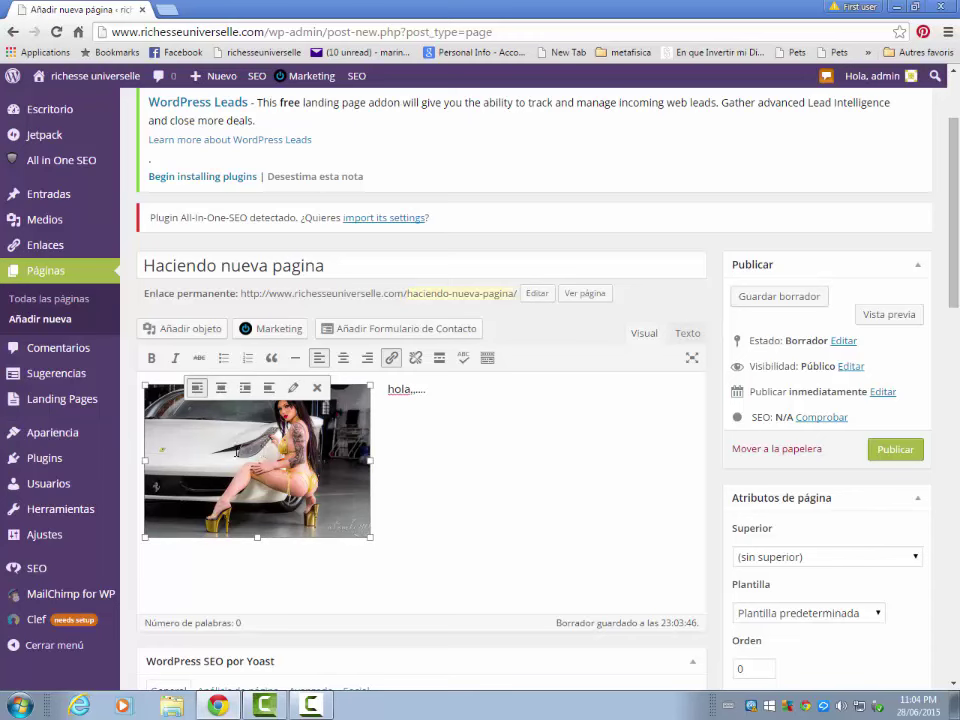
{"action": "left_click", "coordinate": [221, 387]}
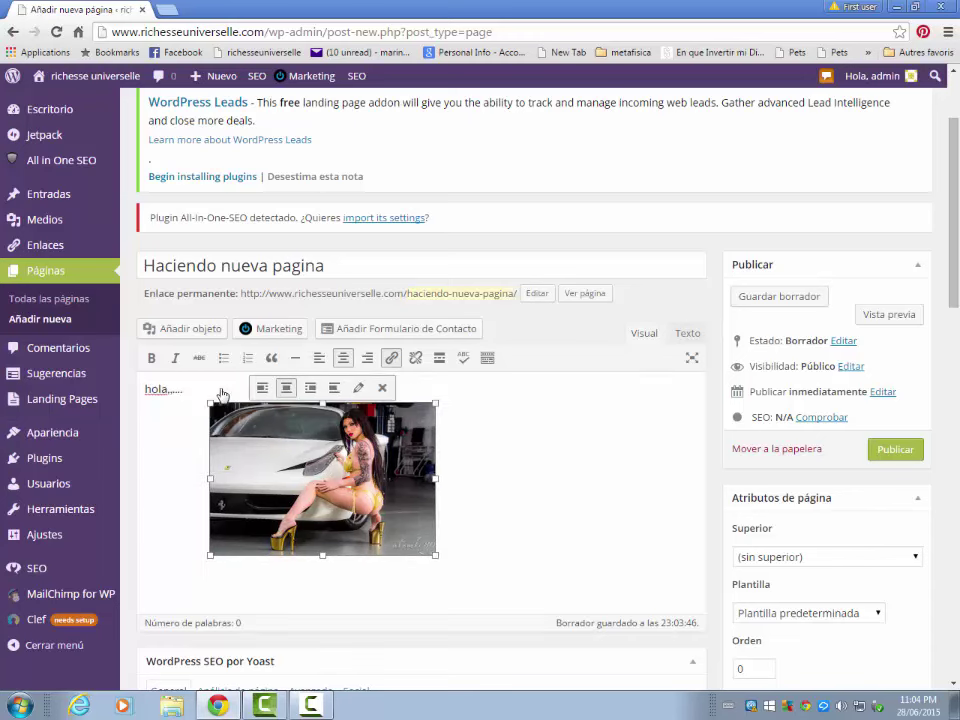
{"action": "left_click", "coordinate": [311, 391]}
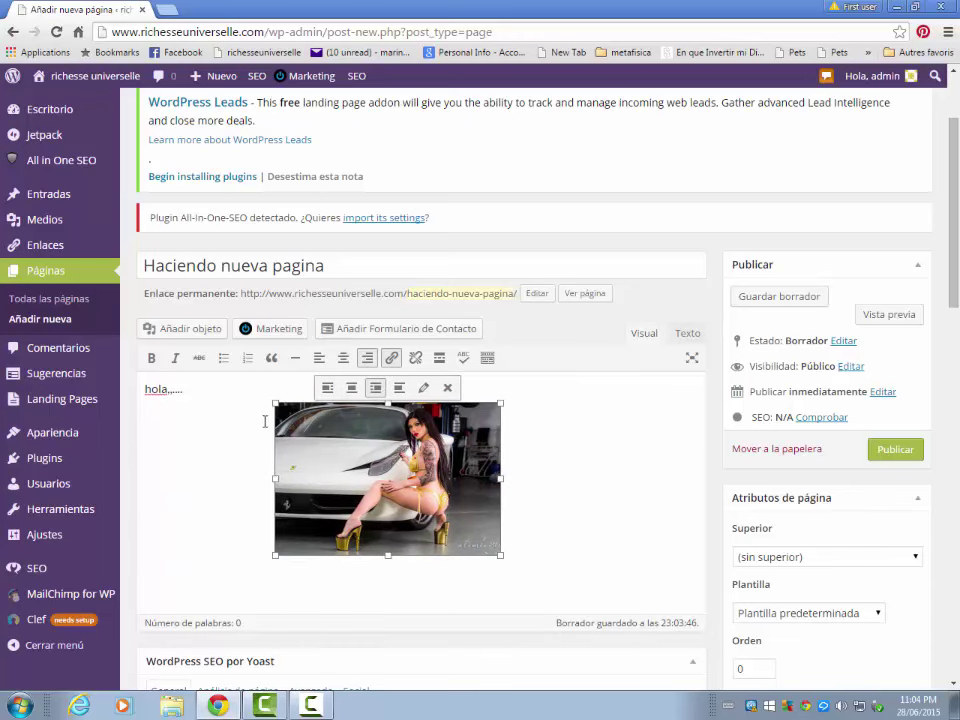
{"action": "left_click", "coordinate": [351, 388]}
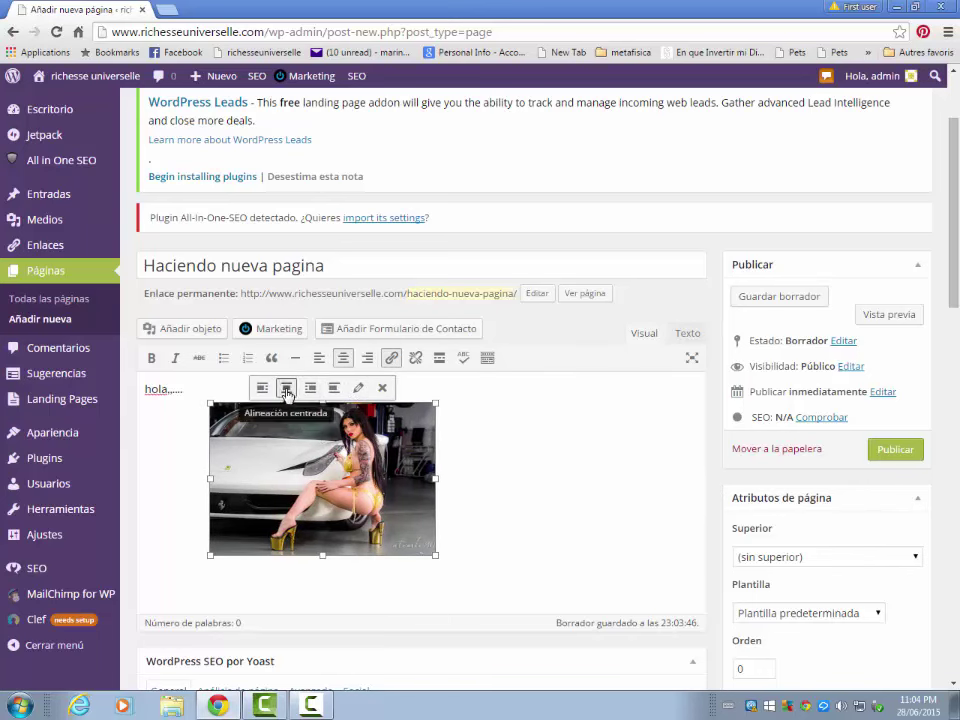
Step: Edit the image's details to link it to a custom URL and clear the existing link address
{"action": "left_click", "coordinate": [358, 392]}
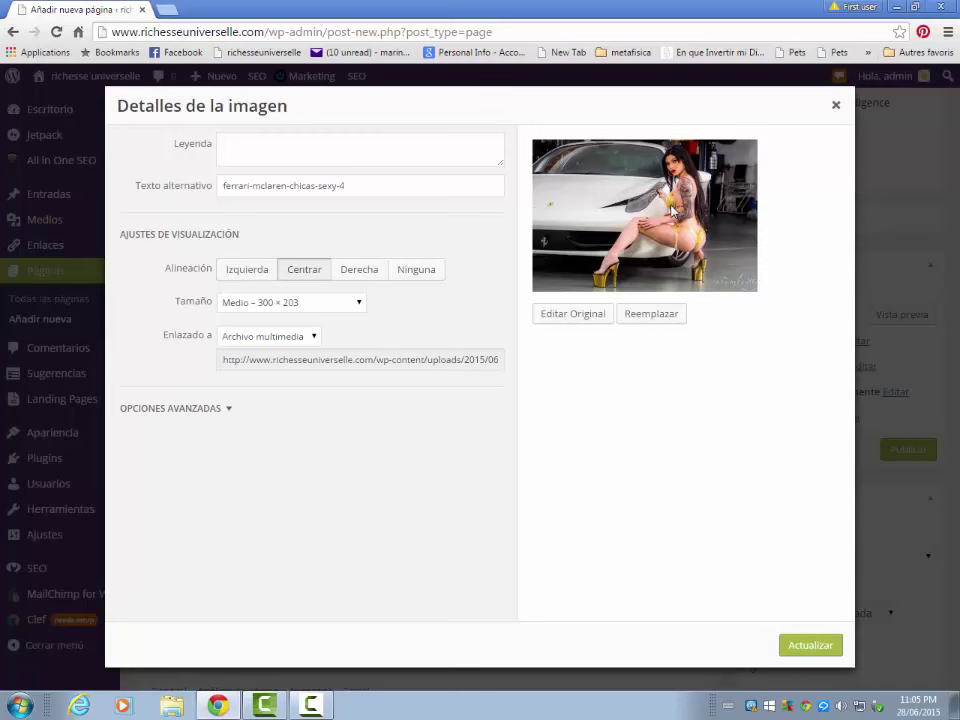
{"action": "left_click", "coordinate": [314, 339]}
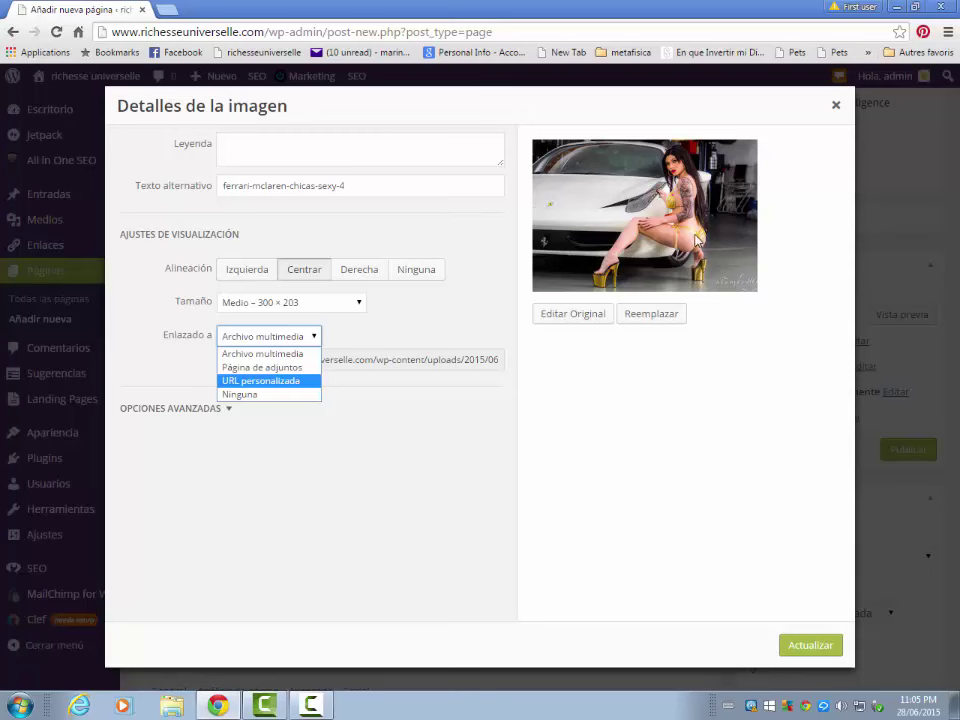
{"action": "left_click", "coordinate": [305, 390]}
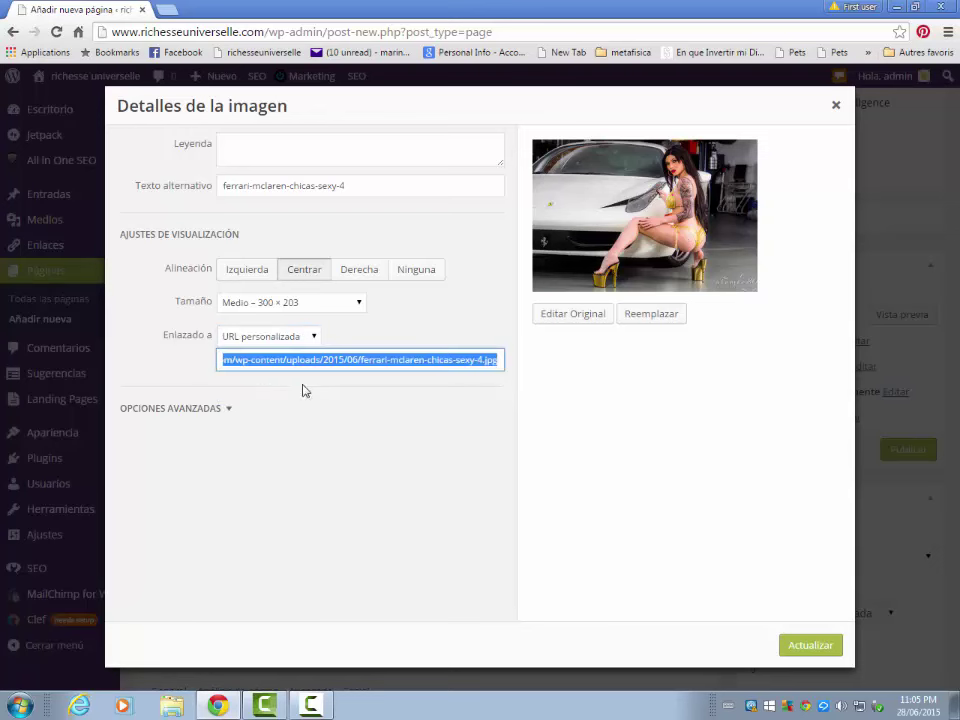
{"action": "key", "text": "BackSpace"}
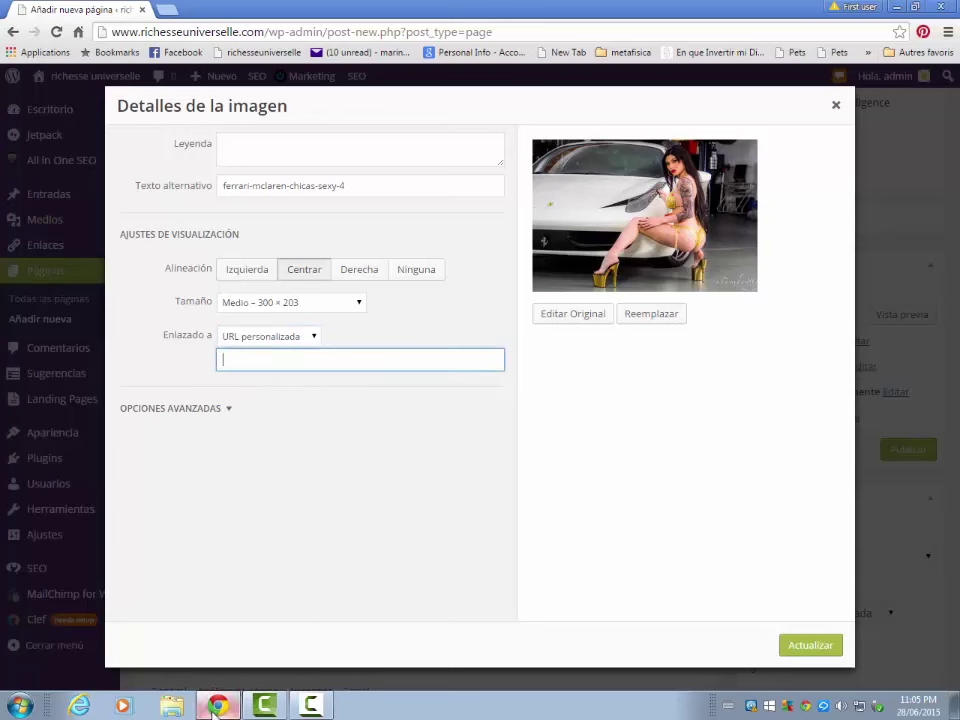
Step: Switch to Windows Explorer and open the RTF file whose name starts with "Document7777" from the Documents library
{"action": "left_click", "coordinate": [171, 710]}
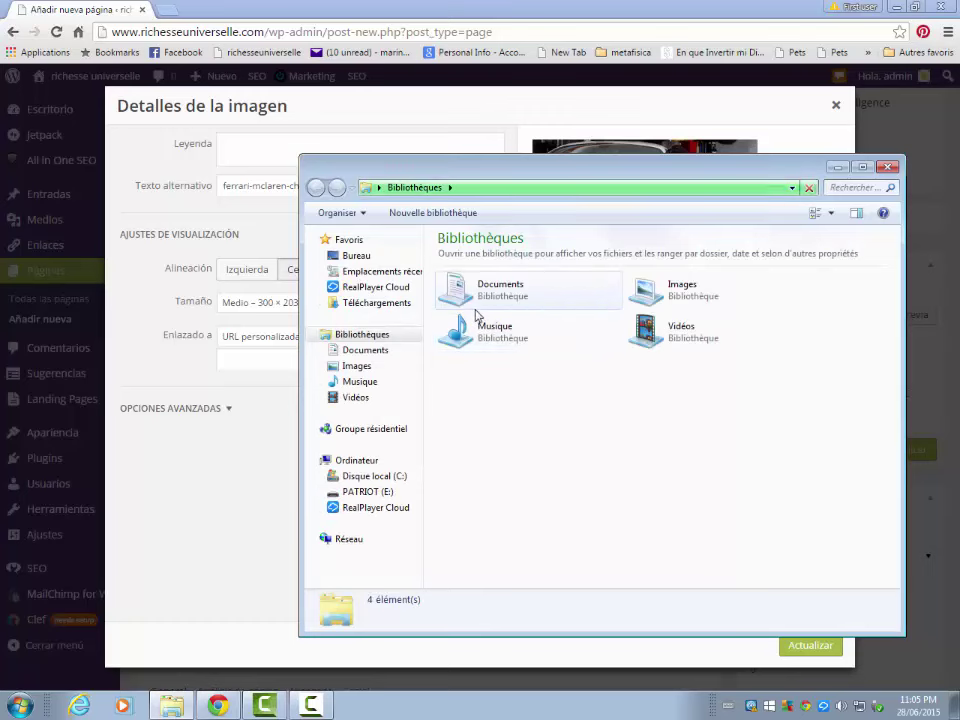
{"action": "left_click", "coordinate": [481, 284]}
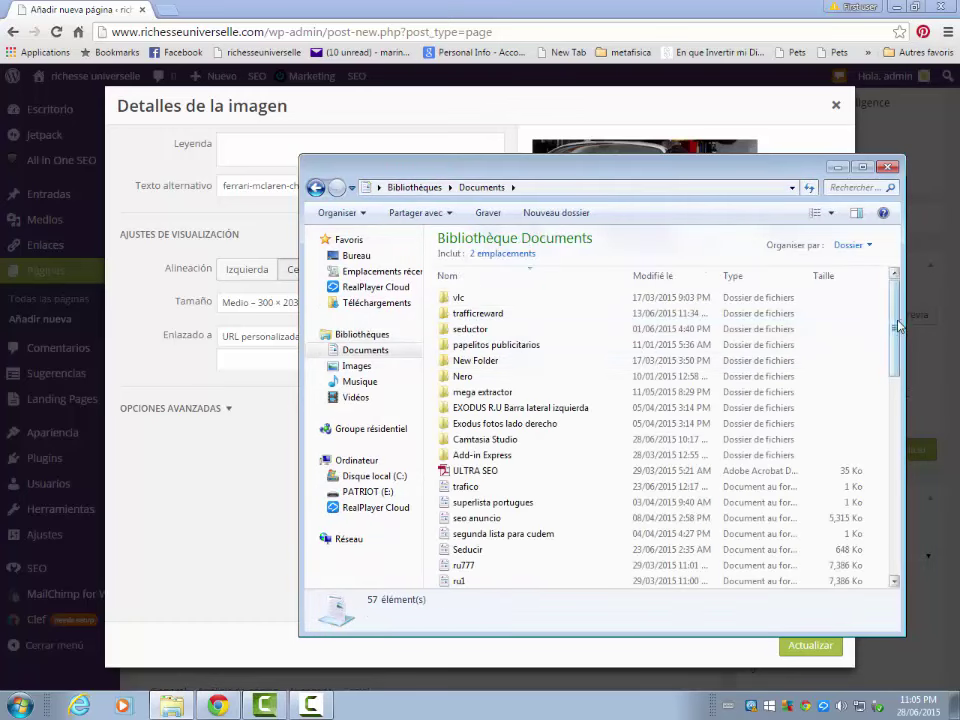
{"action": "scroll", "coordinate": [898, 325], "scroll_direction": "down", "scroll_amount": 11}
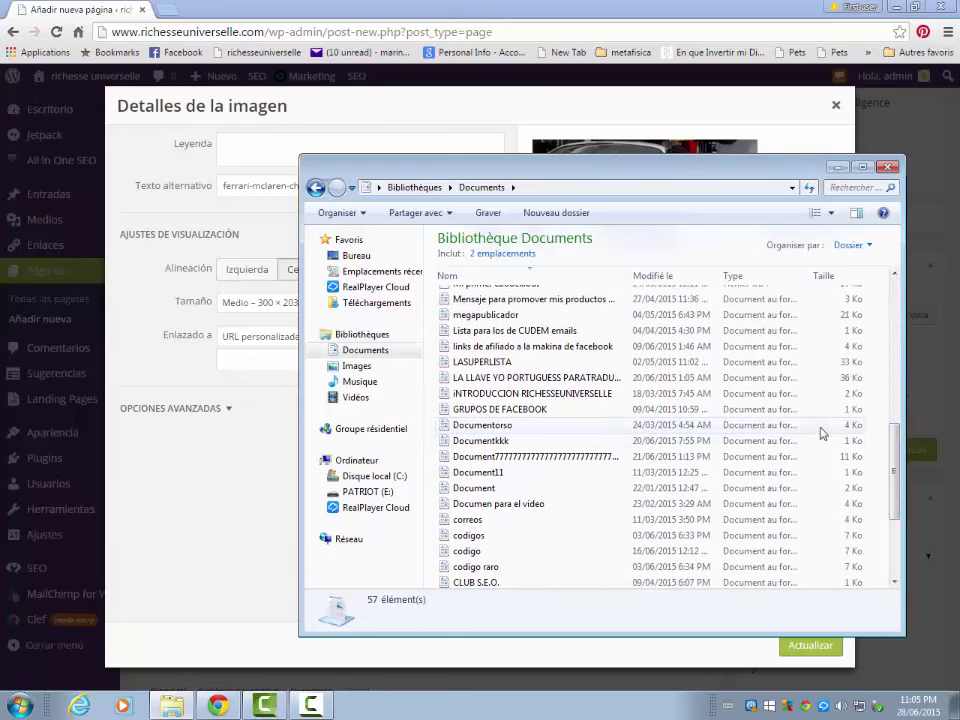
{"action": "left_click", "coordinate": [580, 458]}
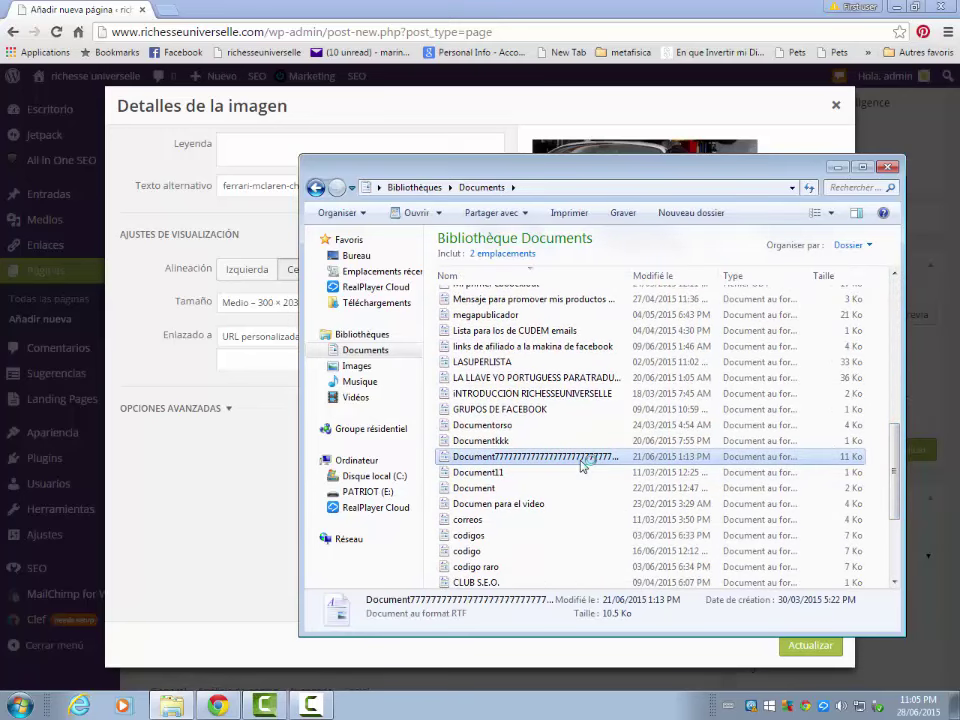
Step: Open the "Document7777" RTF file in WordPad and copy the clickbank.net link beside "systema de seduccion subliminar"
{"action": "double_click", "coordinate": [582, 459]}
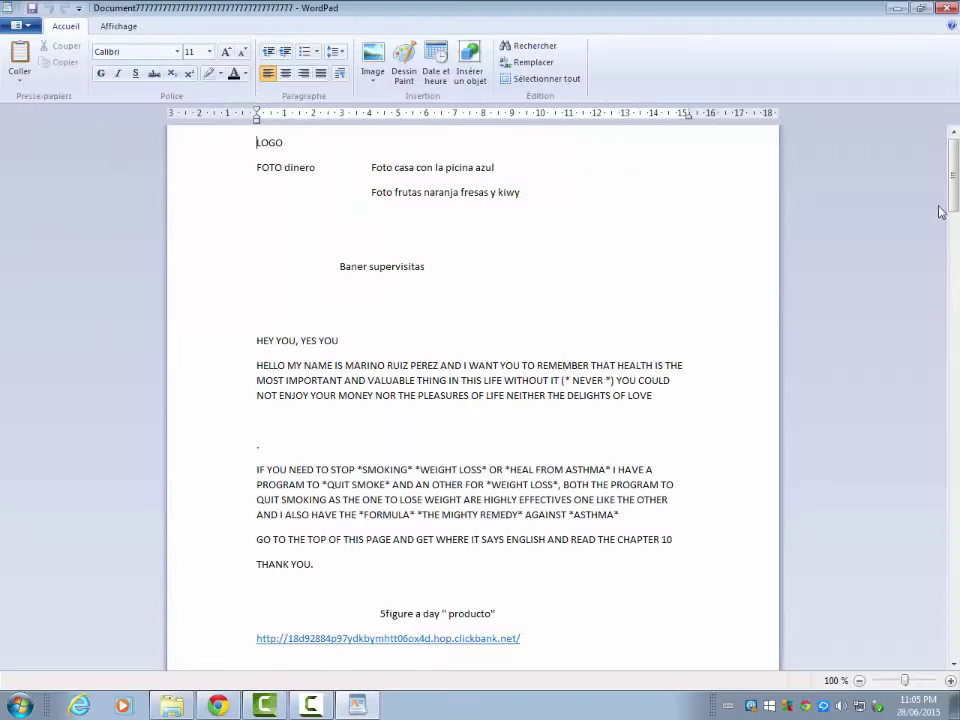
{"action": "left_click_drag", "start_coordinate": [953, 190], "coordinate": [955, 342]}
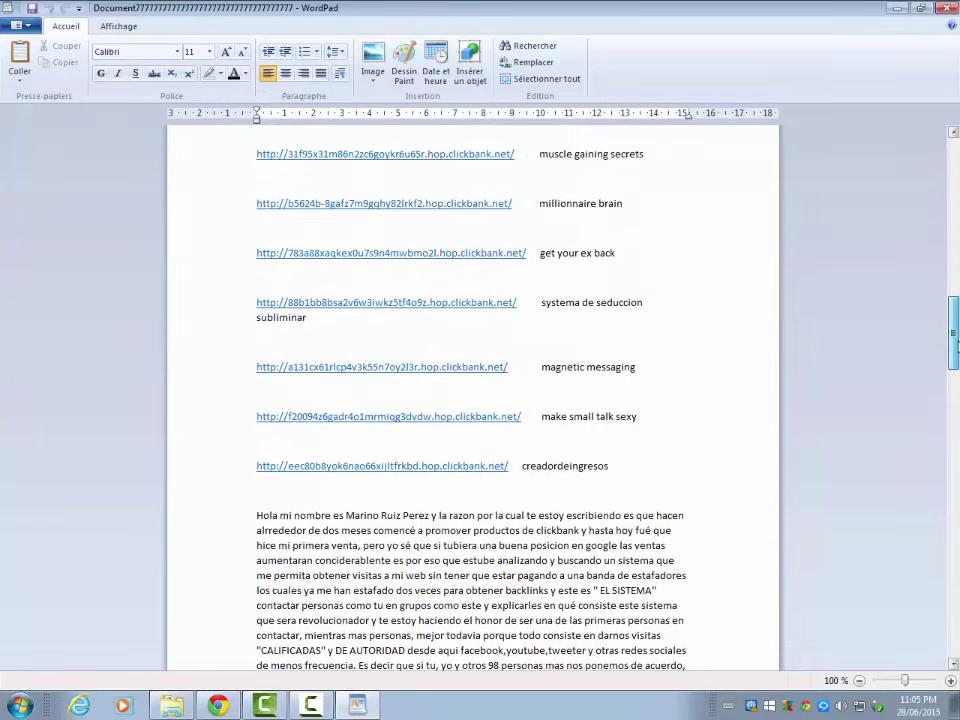
{"action": "left_click_drag", "start_coordinate": [530, 302], "coordinate": [258, 300]}
{"action": "key", "text": "ctrl+c"}
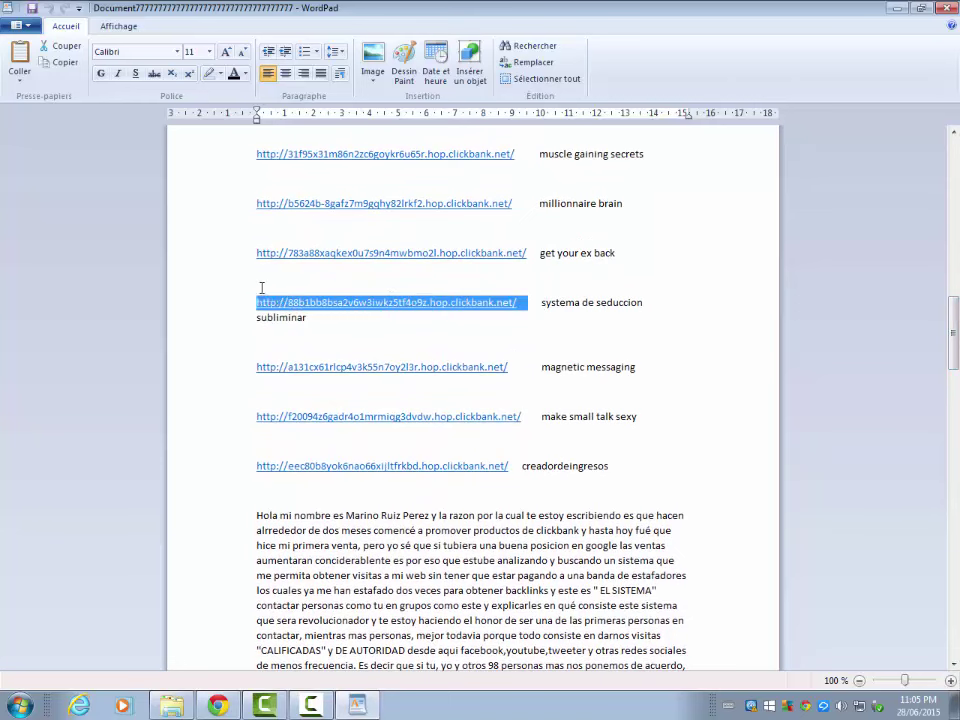
{"action": "right_click", "coordinate": [405, 307]}
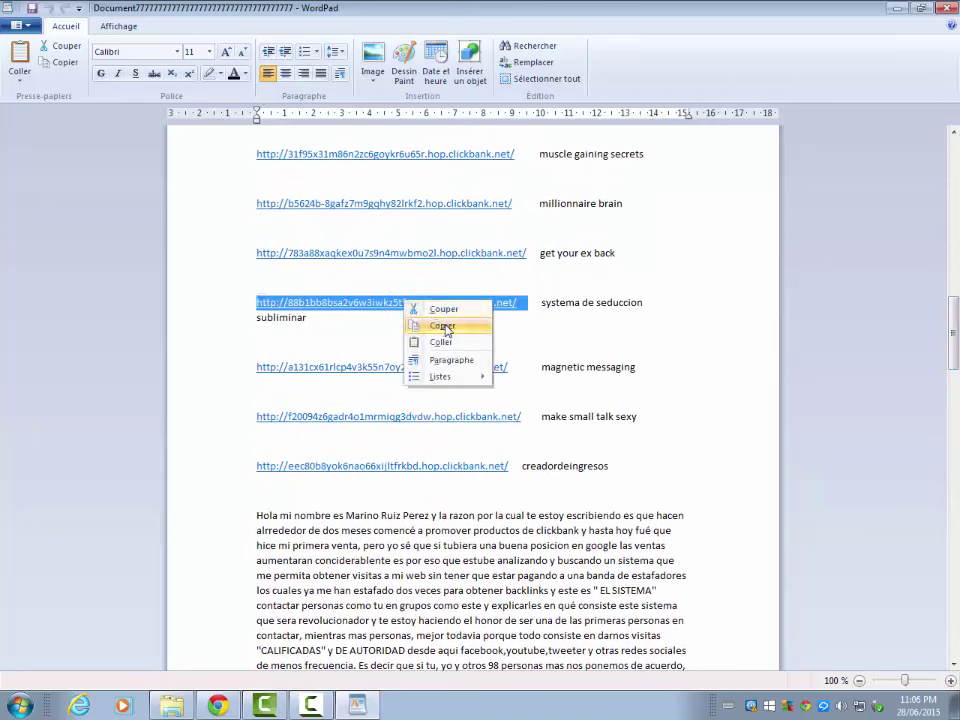
{"action": "left_click", "coordinate": [443, 326]}
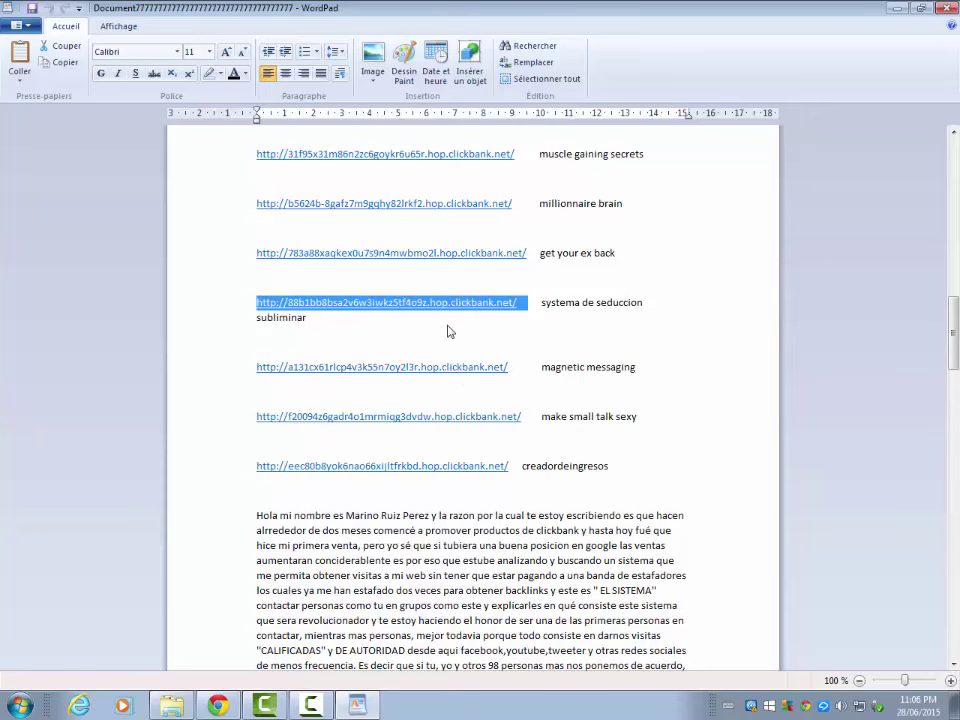
Step: Close the document and the Explorer window, and paste the copied clickbank.net link as the image's custom URL
{"action": "left_click", "coordinate": [948, 9]}
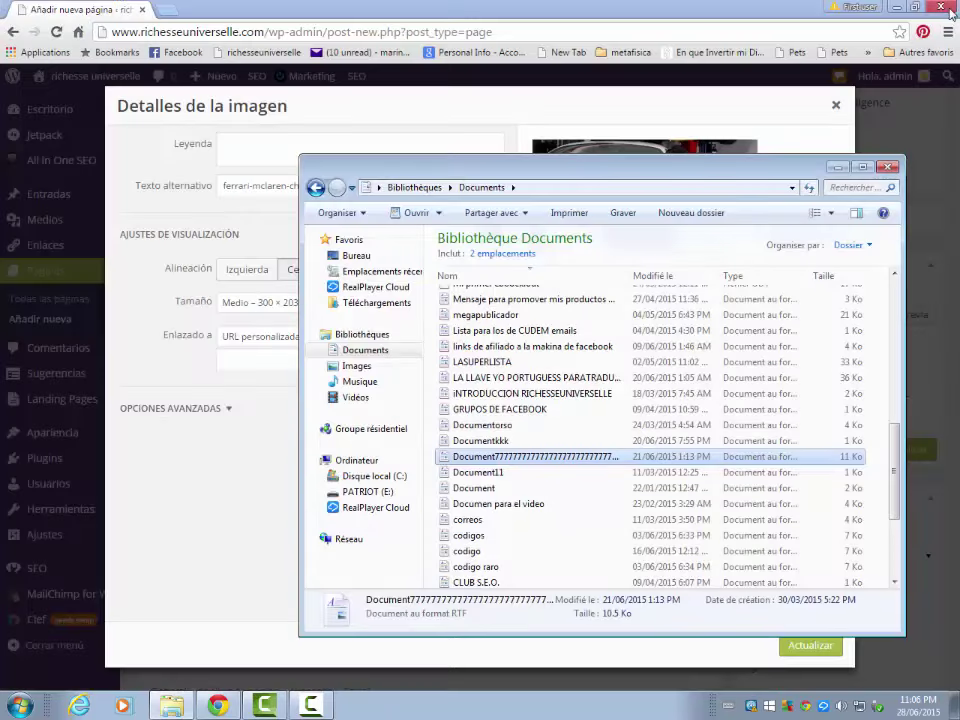
{"action": "left_click", "coordinate": [893, 170]}
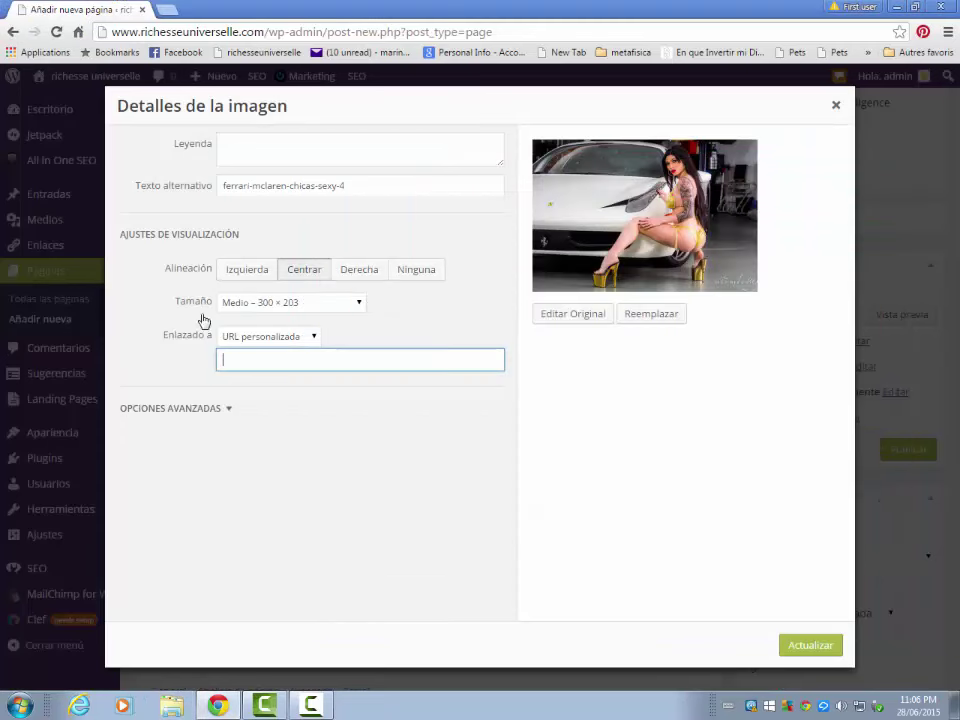
{"action": "right_click", "coordinate": [249, 359]}
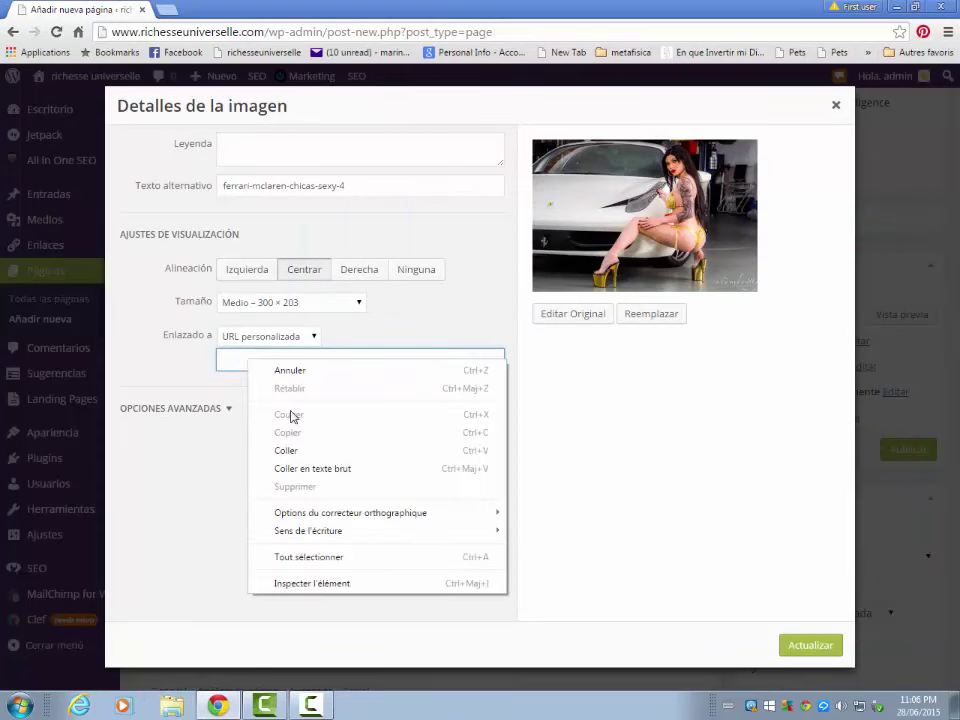
{"action": "left_click", "coordinate": [291, 448]}
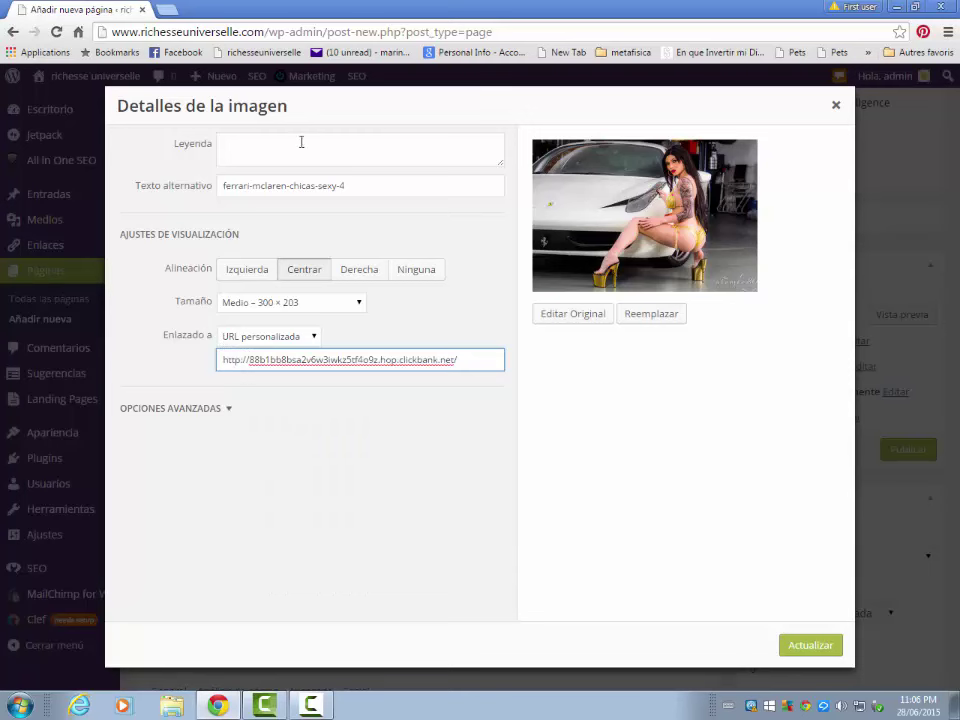
Step: Add the caption "uygfr" to the image, set its size to Tamaño completo – 570 × 385, and update it
{"action": "left_click", "coordinate": [251, 148]}
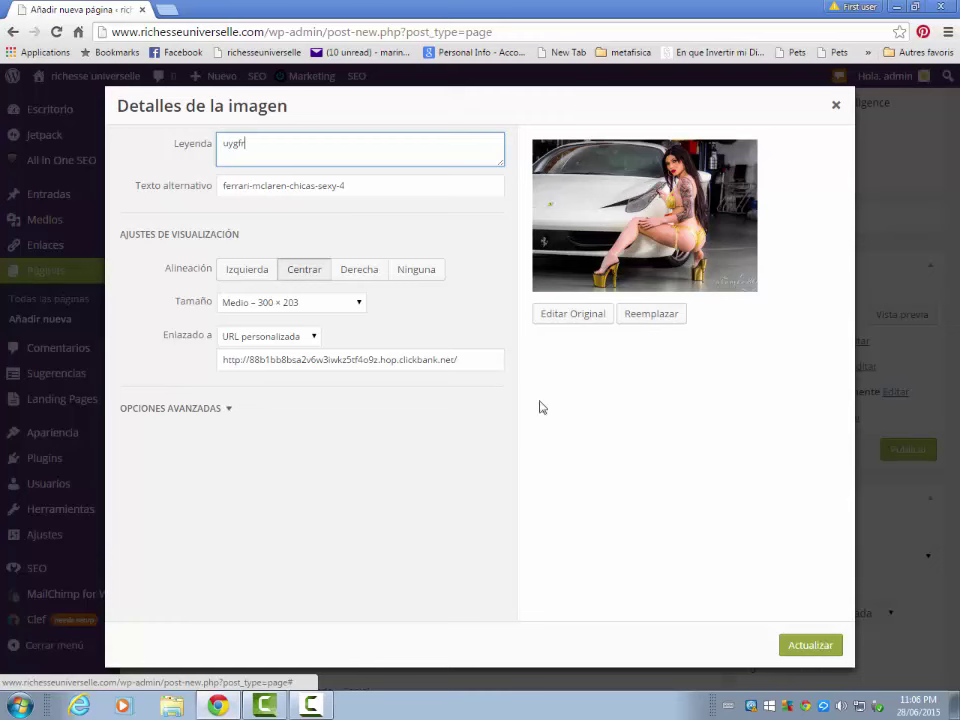
{"action": "left_click", "coordinate": [360, 304]}
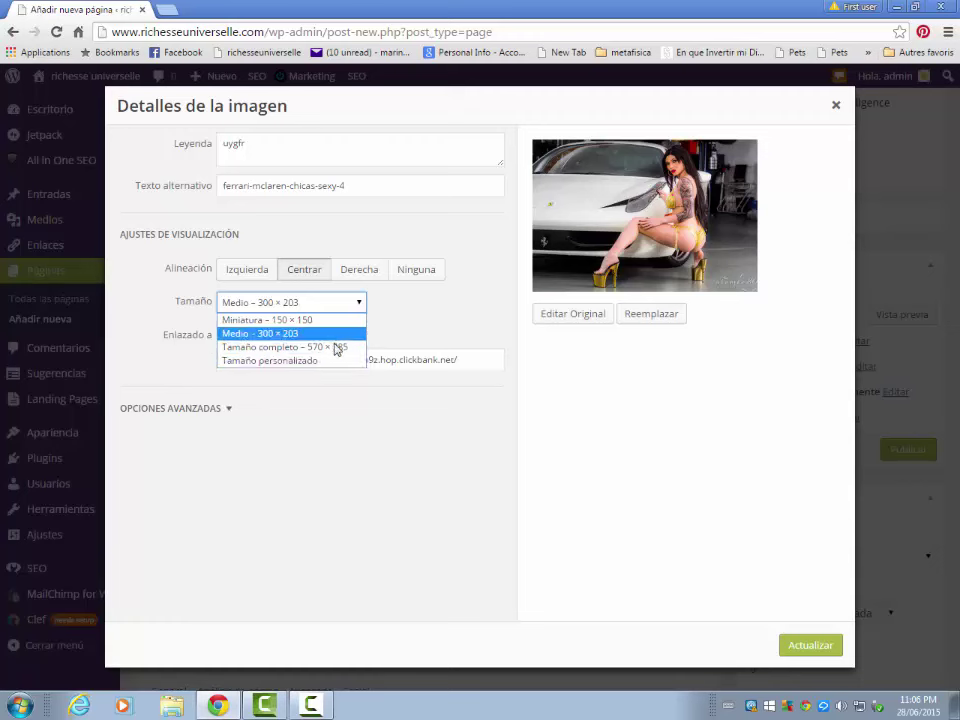
{"action": "left_click", "coordinate": [337, 347]}
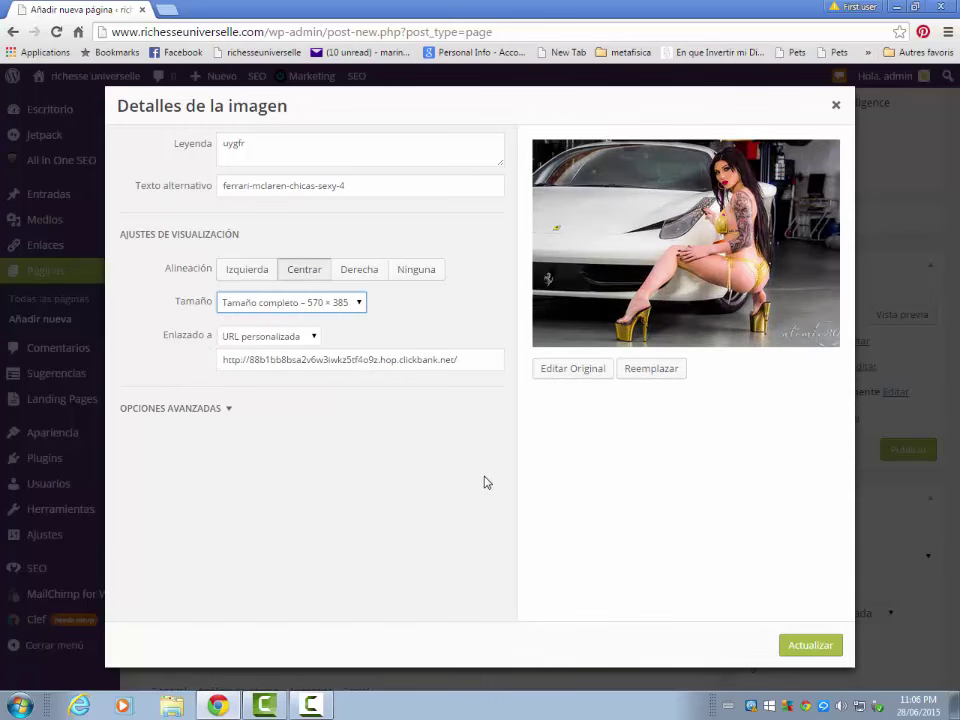
{"action": "left_click", "coordinate": [820, 646]}
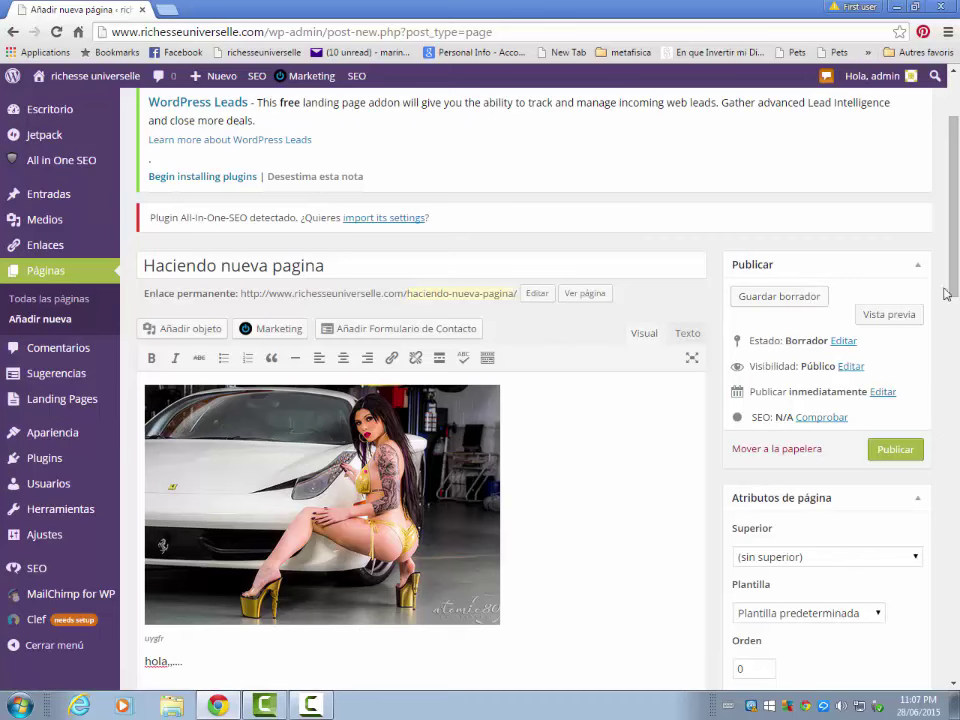
Step: Preview the "Haciendo nueva pagina" draft and check how the image, caption and text are laid out
{"action": "left_click", "coordinate": [885, 315]}
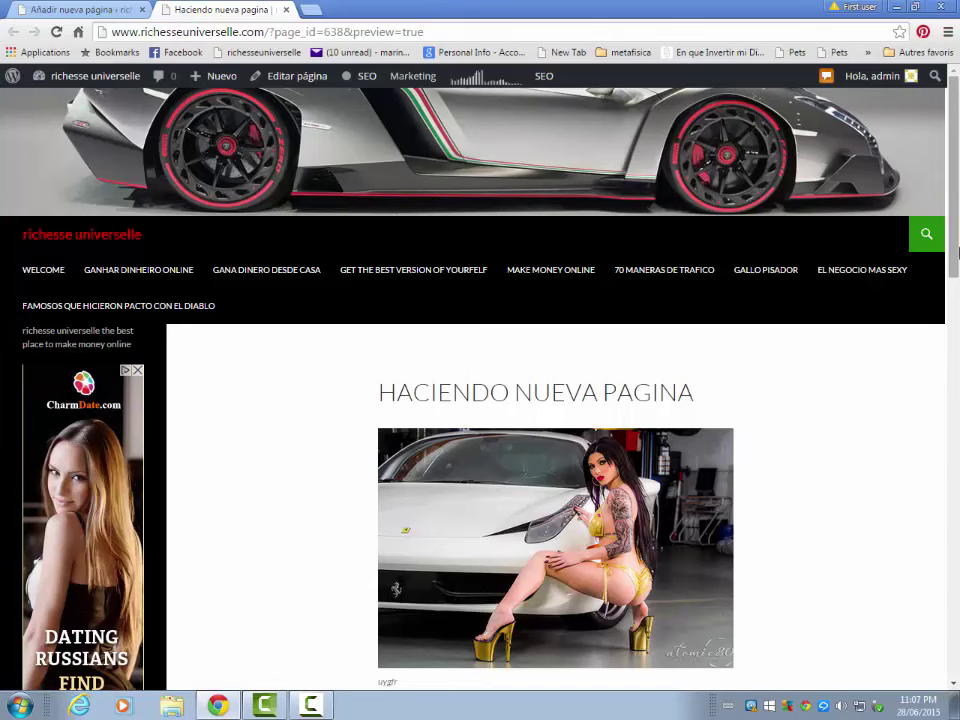
{"action": "left_click_drag", "start_coordinate": [956, 244], "coordinate": [388, 405]}
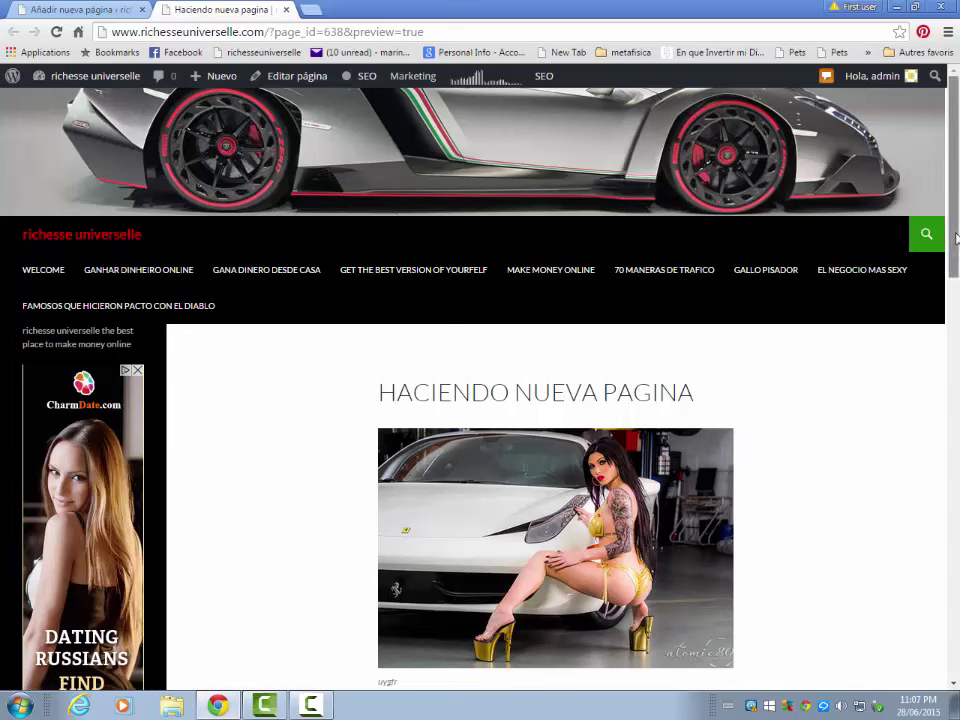
{"action": "left_click_drag", "start_coordinate": [956, 238], "coordinate": [958, 337]}
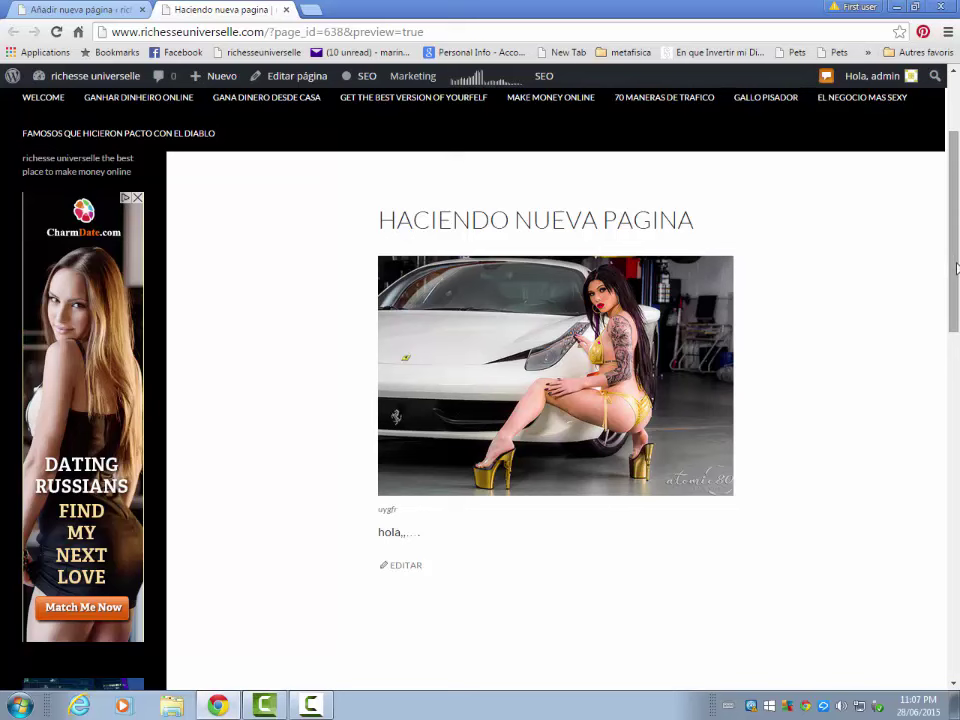
{"action": "scroll", "coordinate": [956, 268], "scroll_direction": "up", "scroll_amount": 2}
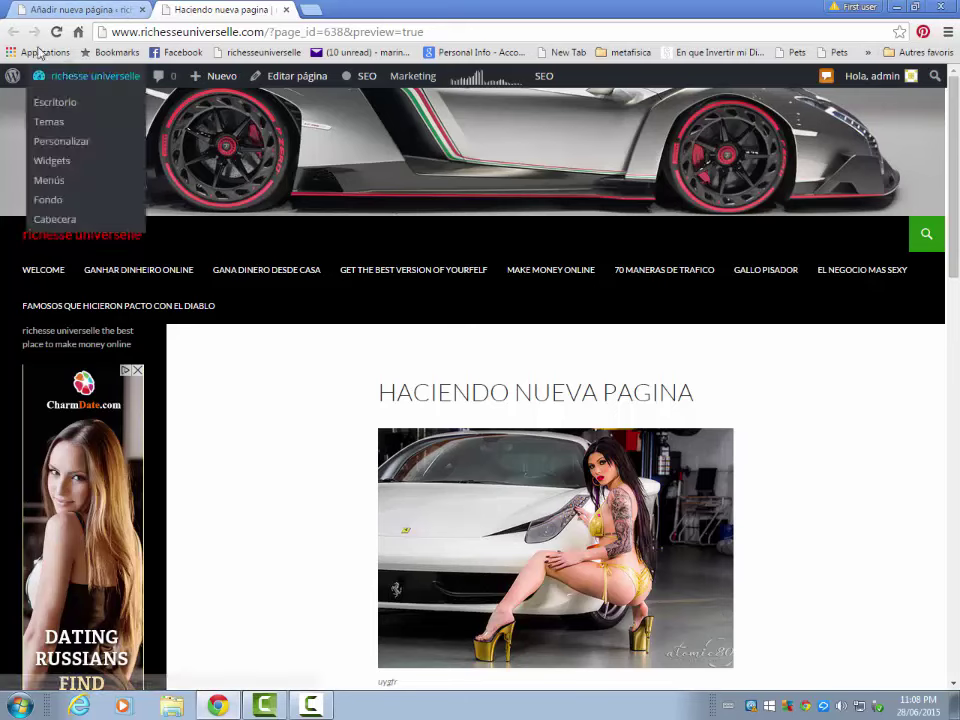
Step: Return to the page editor and assign cropped-money-3-1024x878.jpg from the media library as the featured image
{"action": "left_click", "coordinate": [105, 9]}
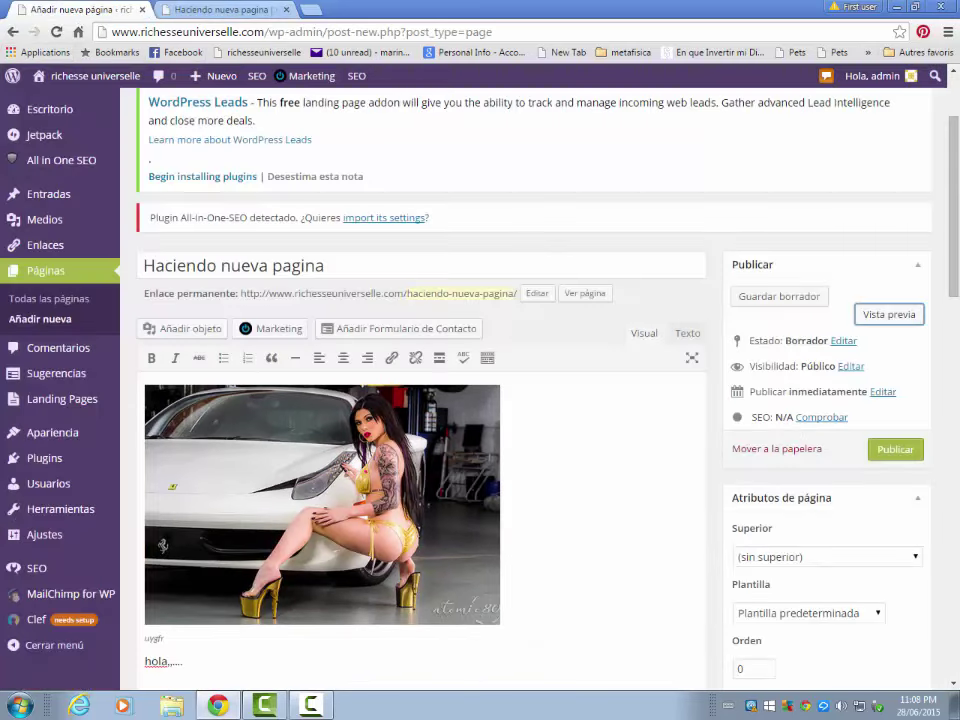
{"action": "scroll", "coordinate": [958, 267], "scroll_direction": "down", "scroll_amount": 1}
{"action": "scroll", "coordinate": [958, 267], "scroll_direction": "down", "scroll_amount": 5}
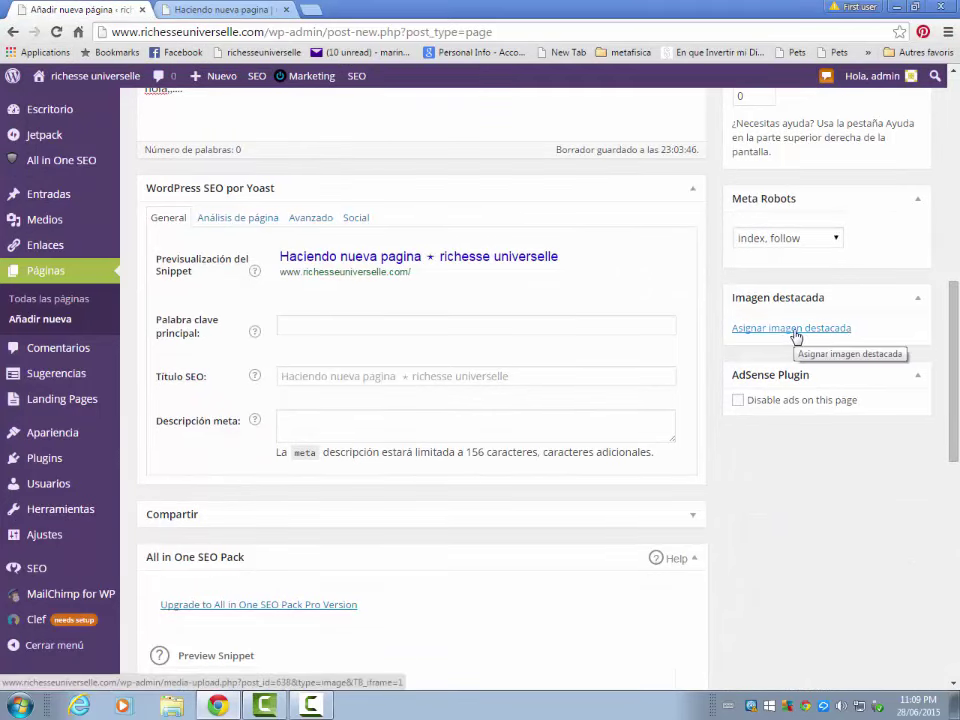
{"action": "left_click", "coordinate": [795, 329]}
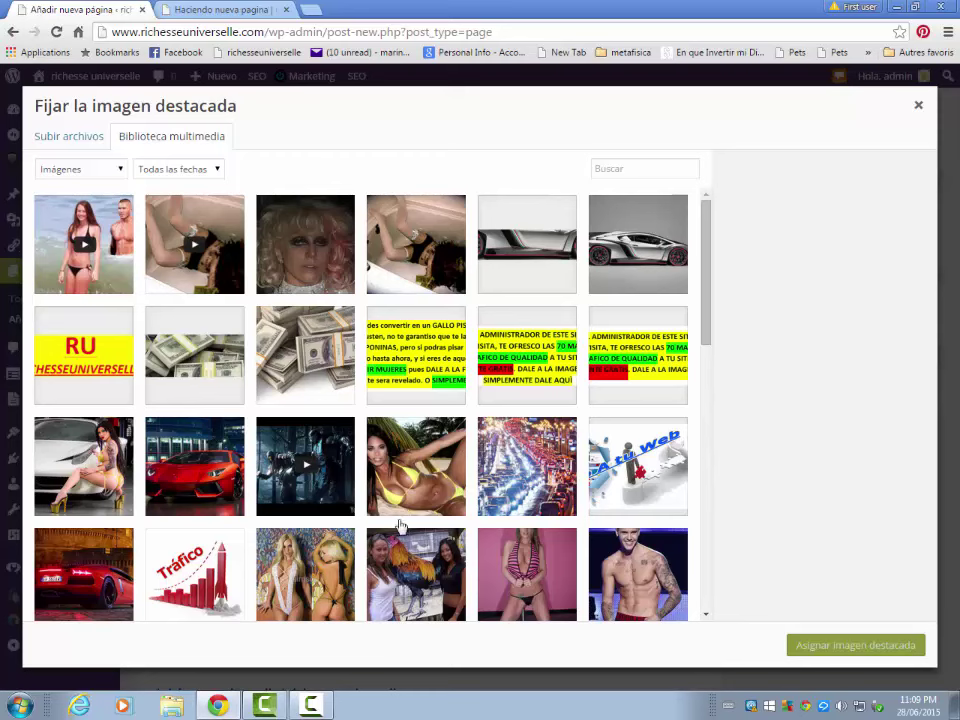
{"action": "left_click", "coordinate": [311, 358]}
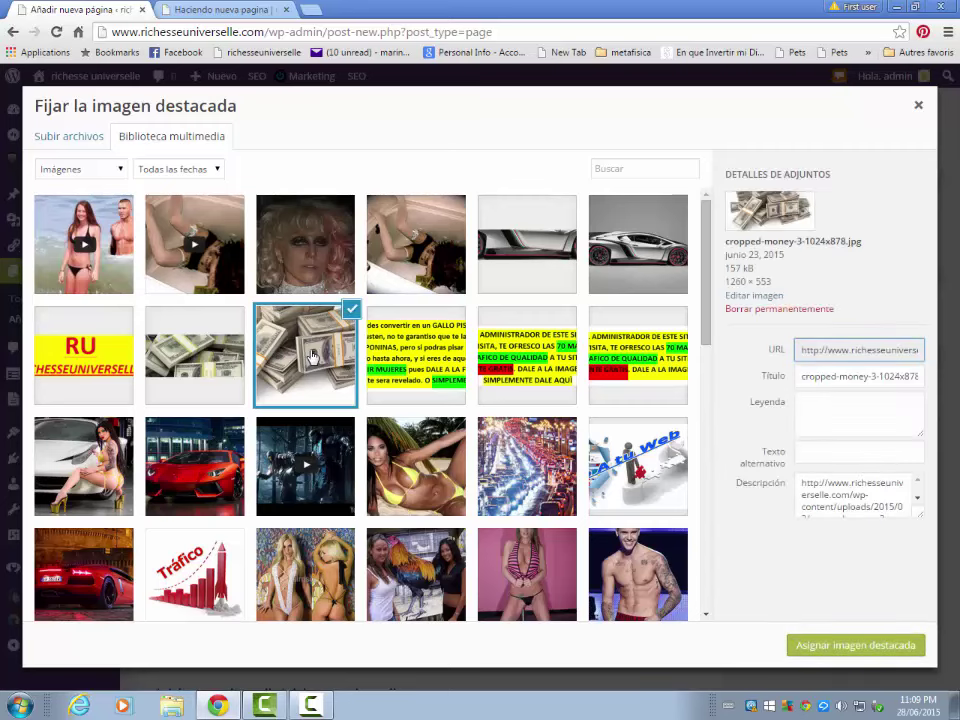
{"action": "left_click", "coordinate": [856, 645]}
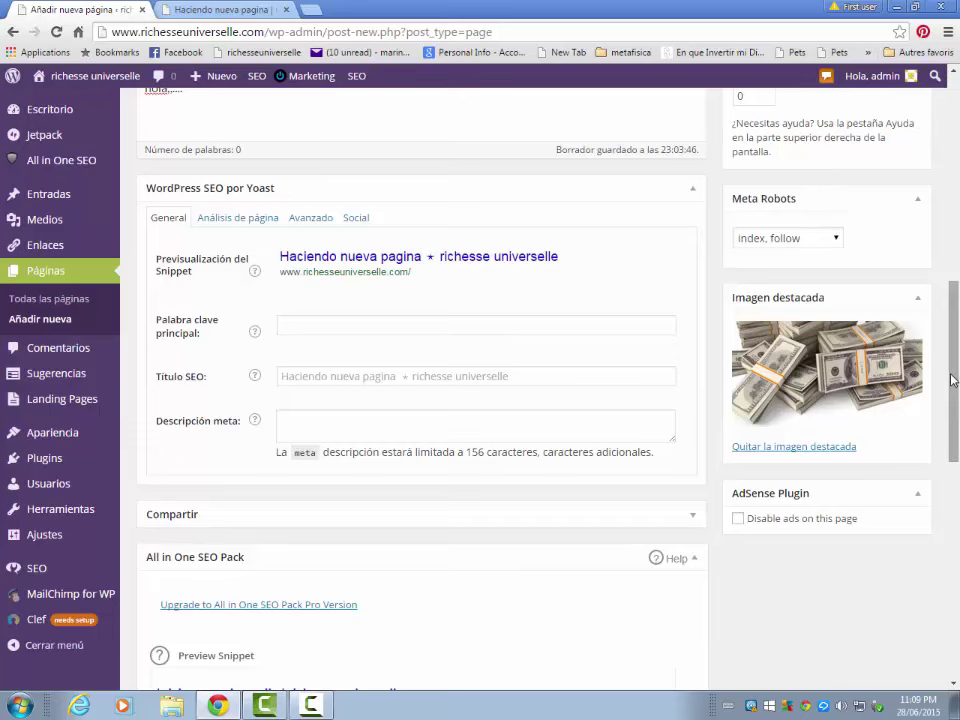
Step: Generate a fresh preview of the draft page and switch to the preview tab
{"action": "left_click_drag", "start_coordinate": [955, 385], "coordinate": [955, 296]}
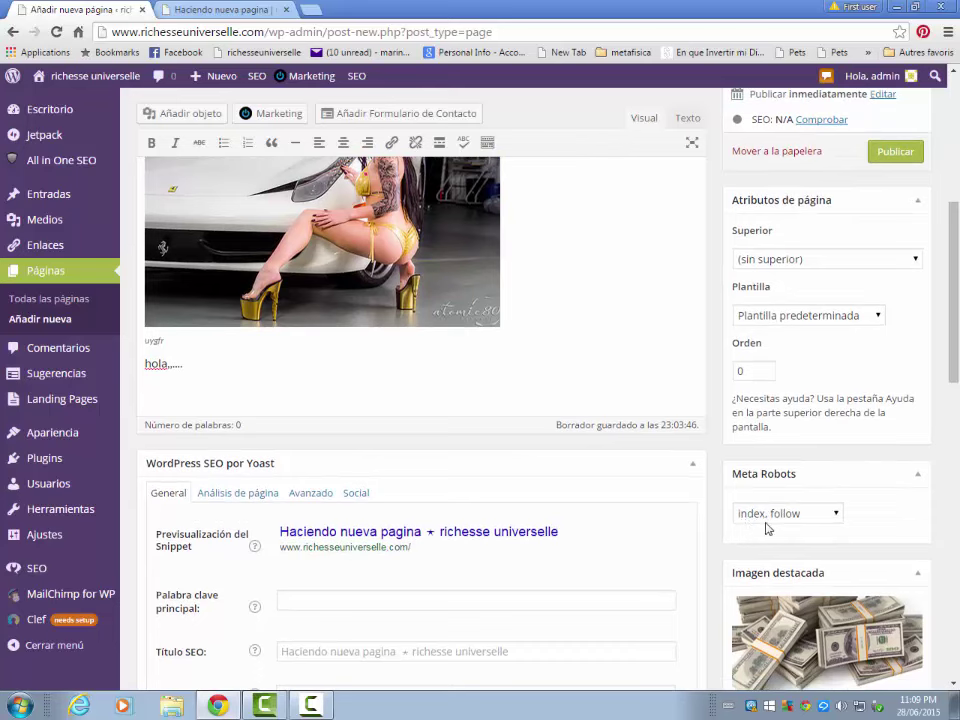
{"action": "scroll", "coordinate": [958, 291], "scroll_direction": "up", "scroll_amount": 3}
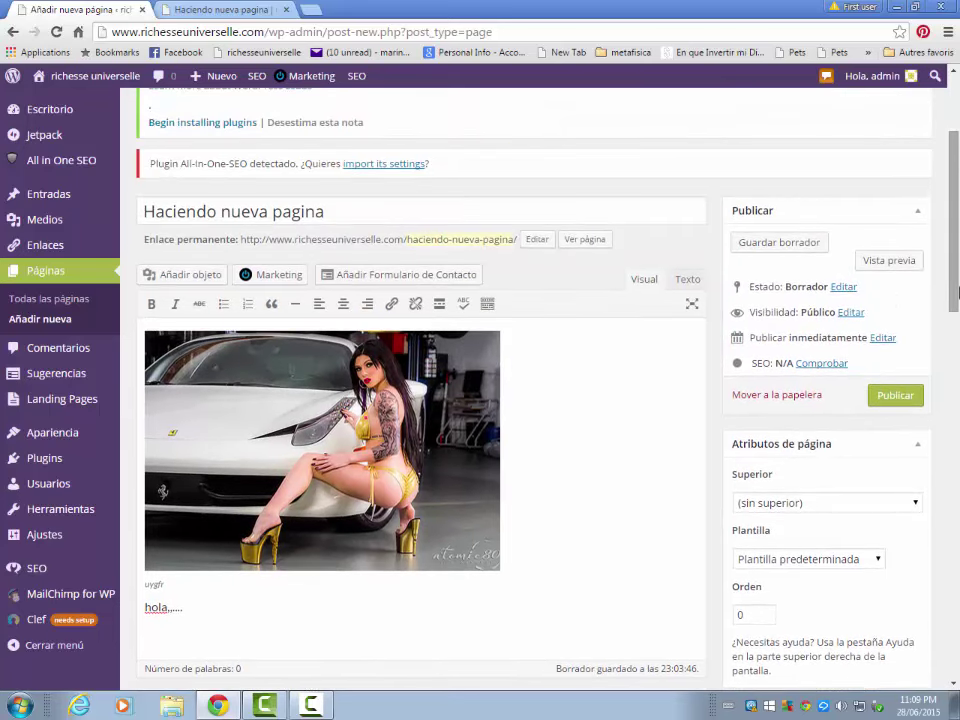
{"action": "left_click", "coordinate": [901, 264]}
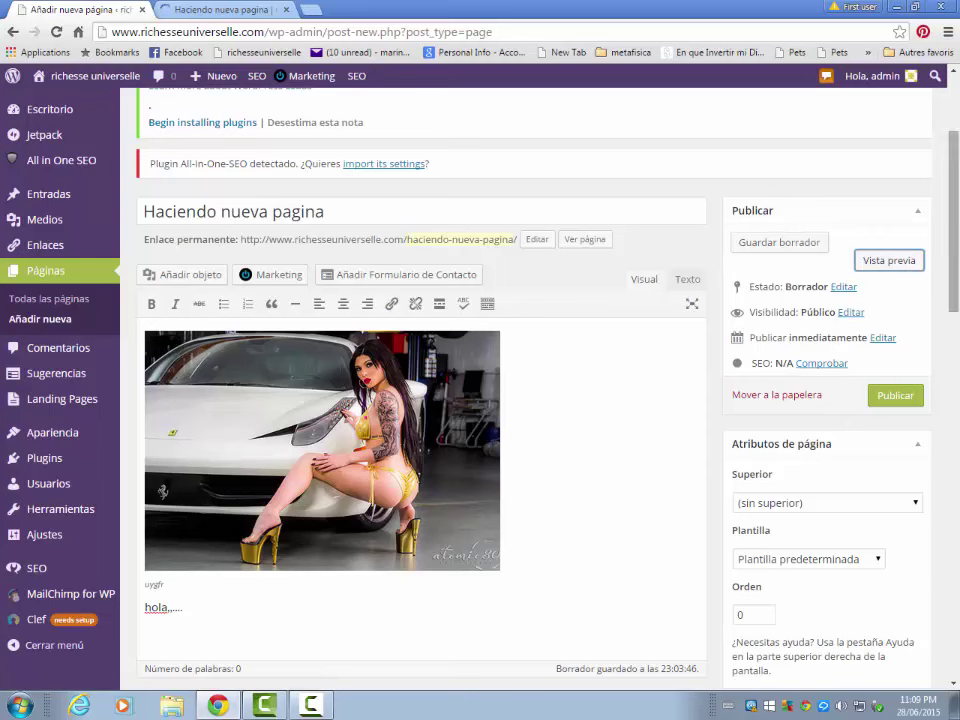
{"action": "left_click", "coordinate": [225, 9]}
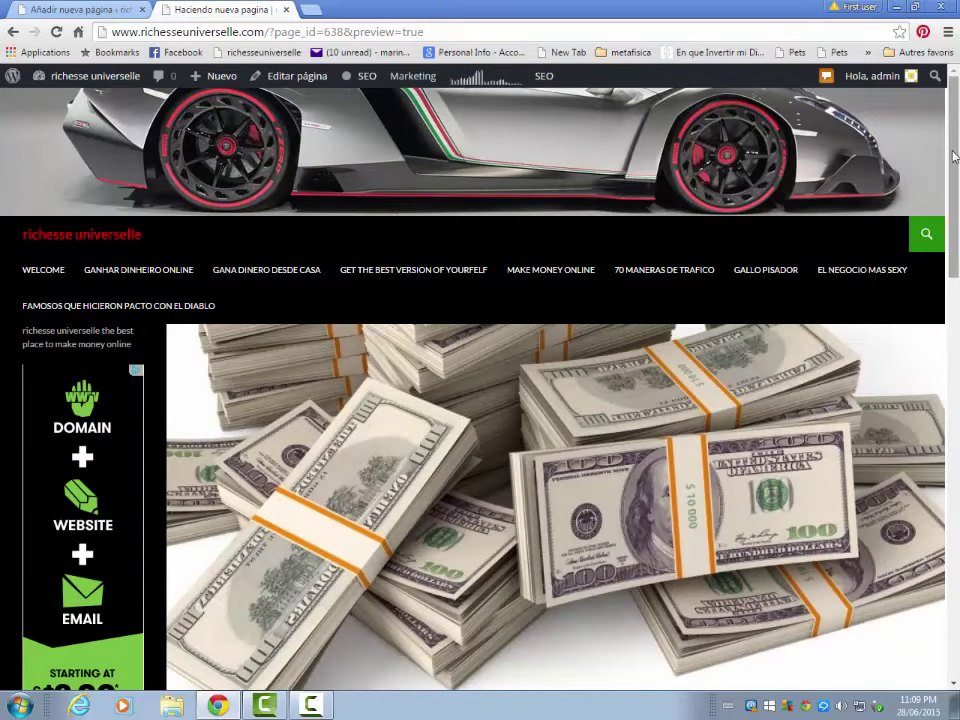
Step: Examine the previewed page from the site header and featured image down to the linked image, caption and body text
{"action": "left_click_drag", "start_coordinate": [955, 157], "coordinate": [957, 118]}
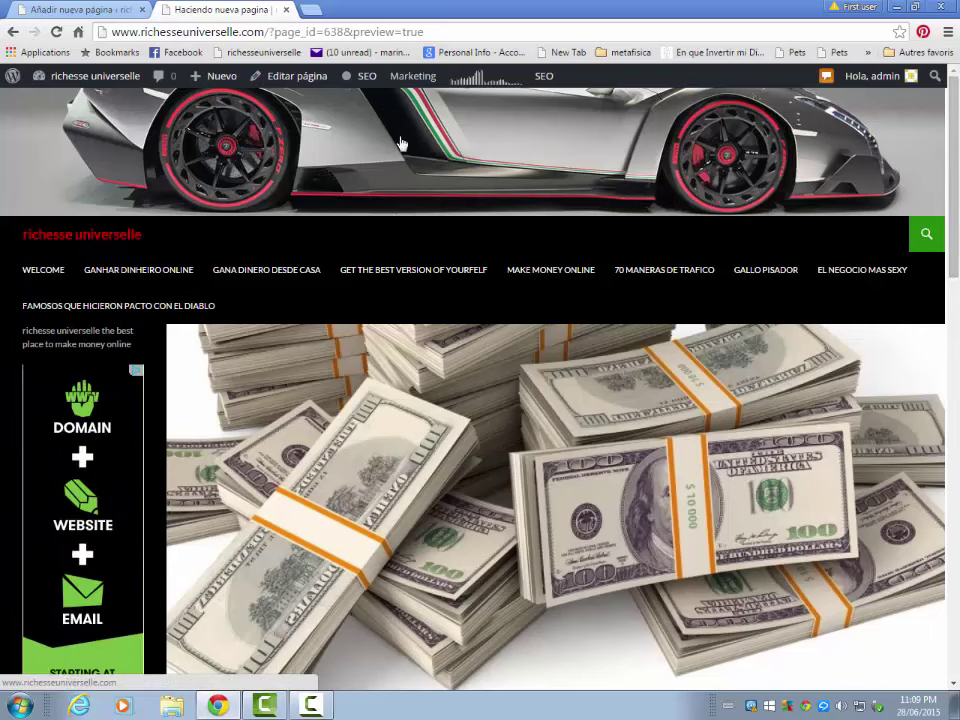
{"action": "left_click_drag", "start_coordinate": [955, 185], "coordinate": [955, 233]}
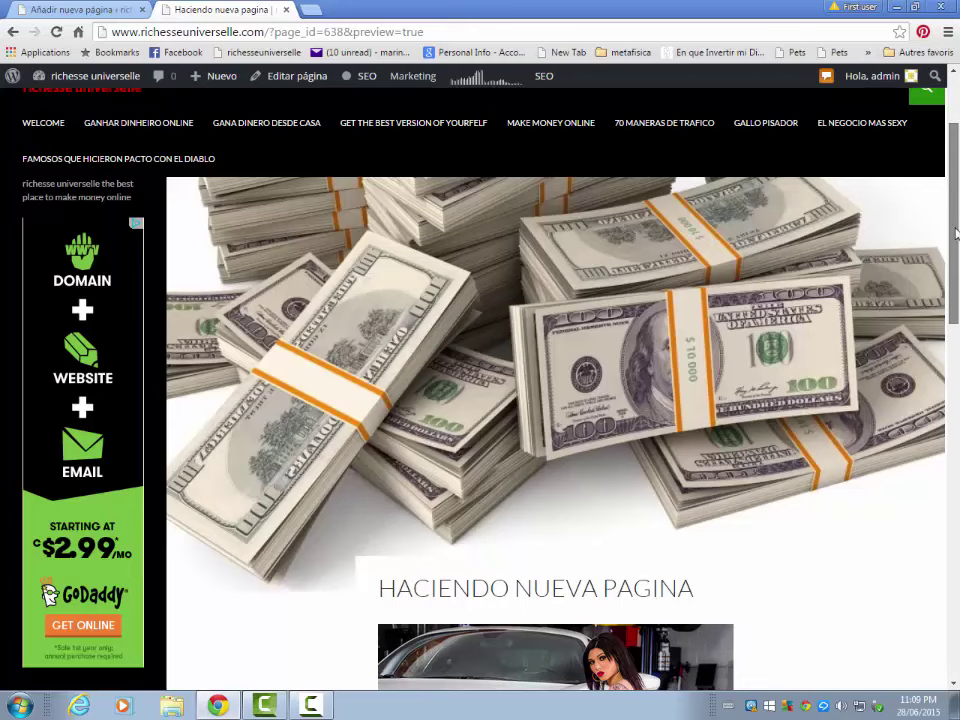
{"action": "left_click_drag", "start_coordinate": [956, 233], "coordinate": [957, 250]}
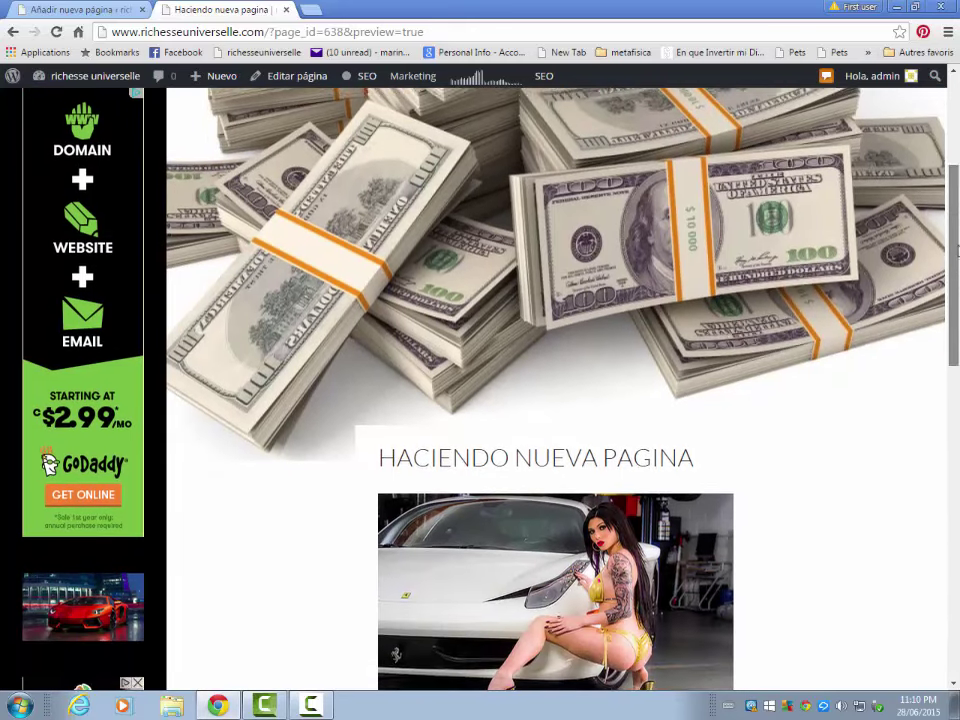
{"action": "scroll", "coordinate": [957, 250], "scroll_direction": "up", "scroll_amount": 2}
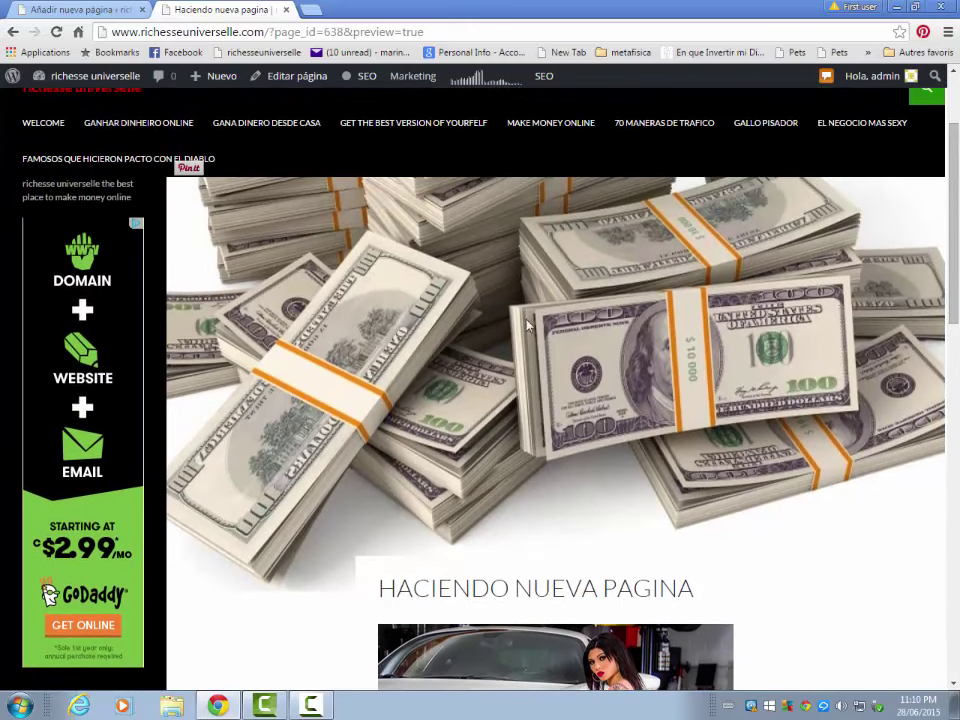
{"action": "left_click_drag", "start_coordinate": [956, 224], "coordinate": [951, 341]}
{"action": "scroll", "coordinate": [829, 313], "scroll_direction": "down", "scroll_amount": 1}
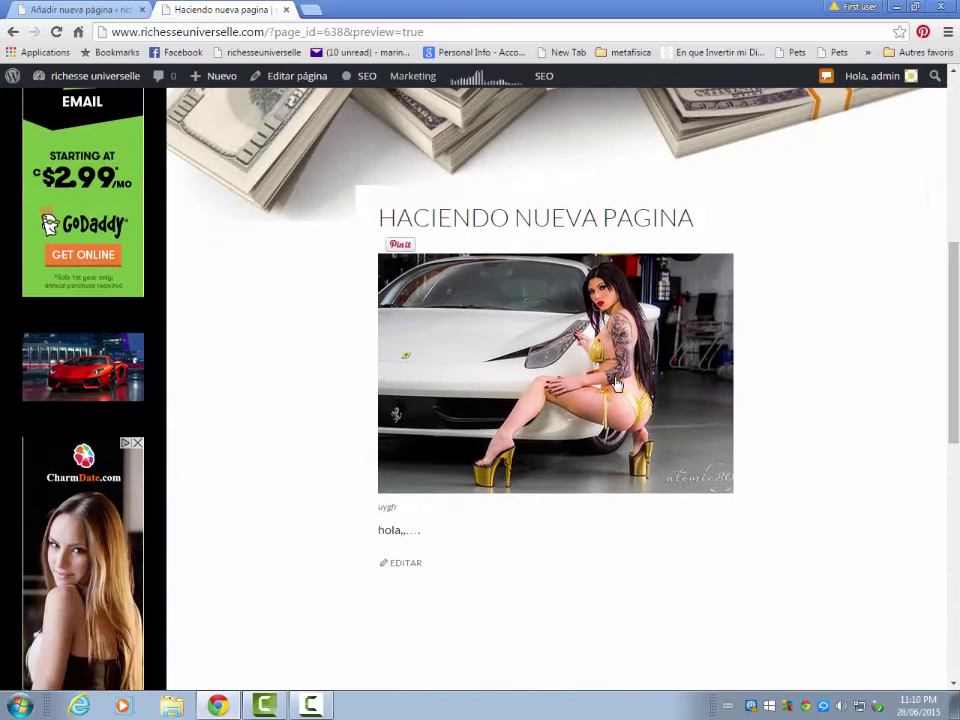
{"action": "left_click_drag", "start_coordinate": [958, 298], "coordinate": [955, 398]}
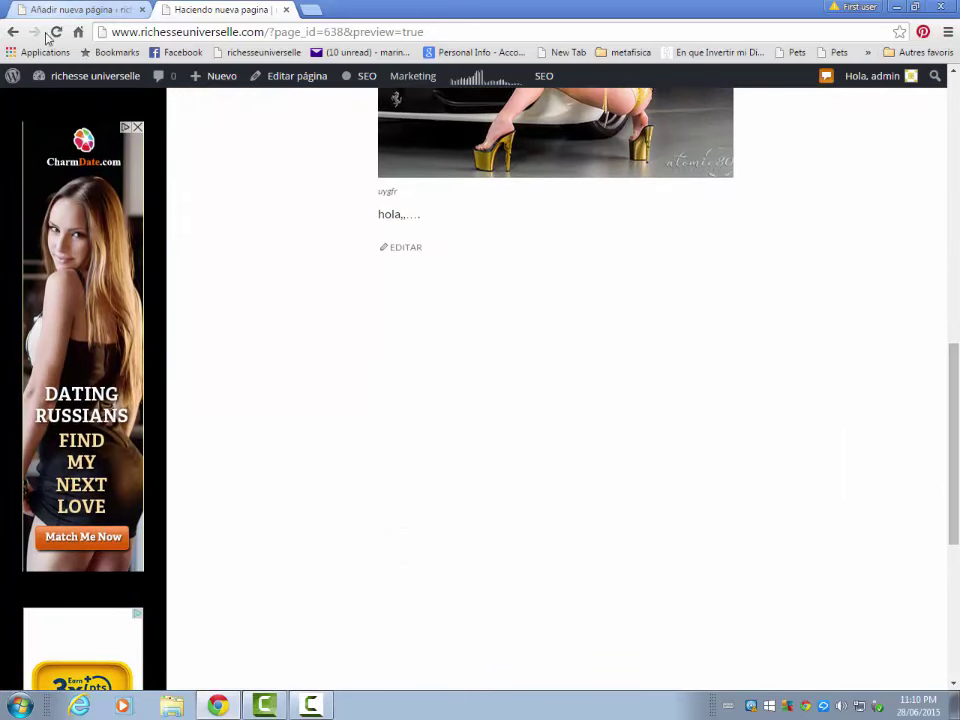
{"action": "left_click", "coordinate": [64, 9]}
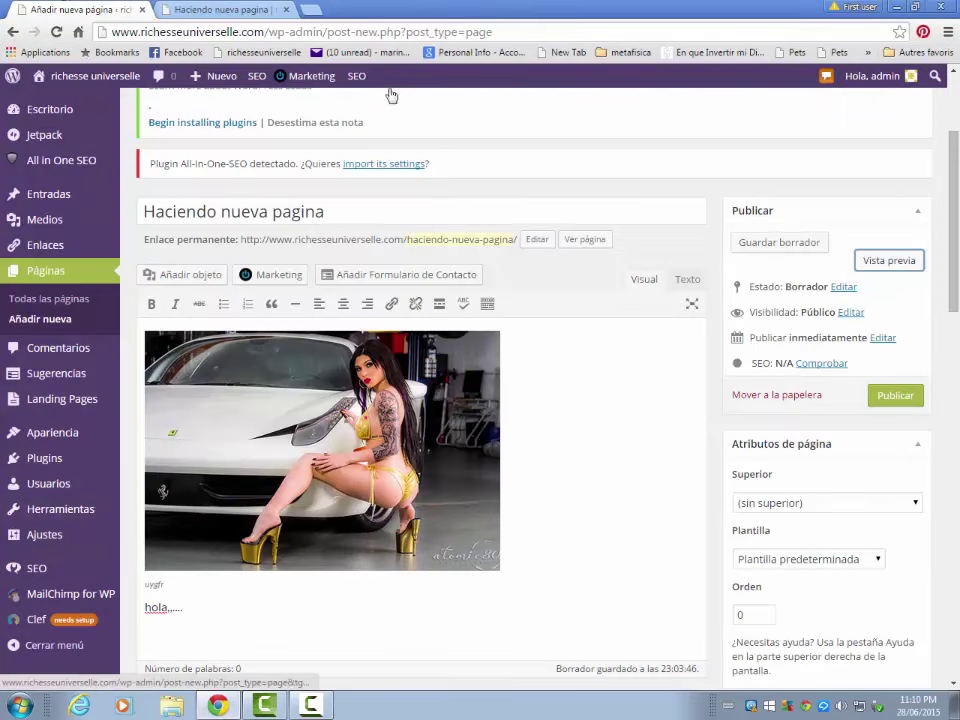
{"action": "left_click", "coordinate": [228, 9]}
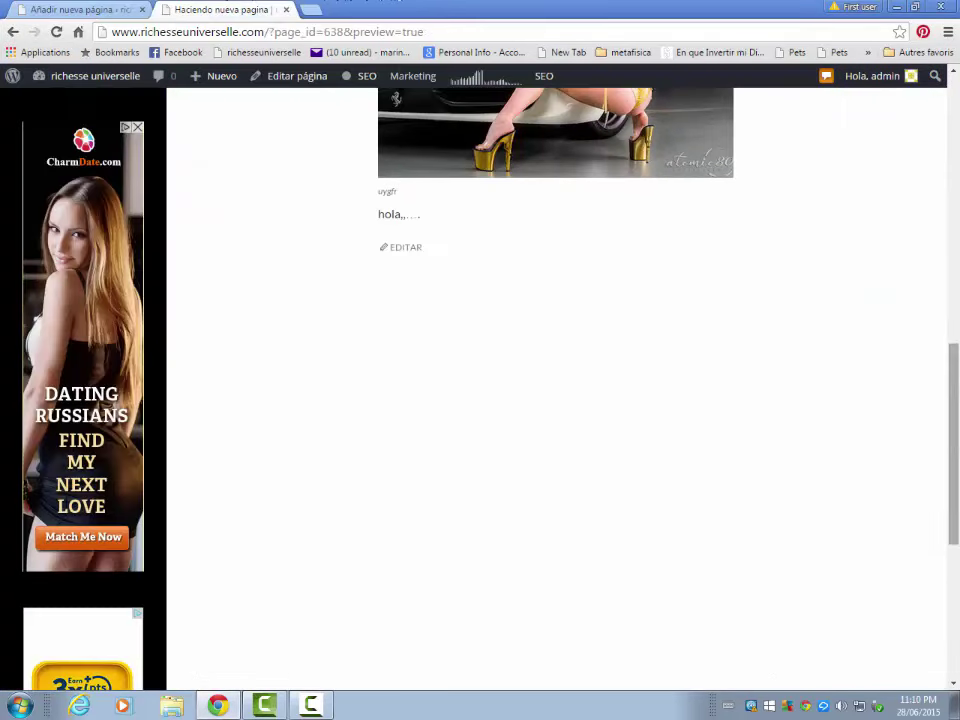
{"action": "left_click_drag", "start_coordinate": [955, 405], "coordinate": [958, 140]}
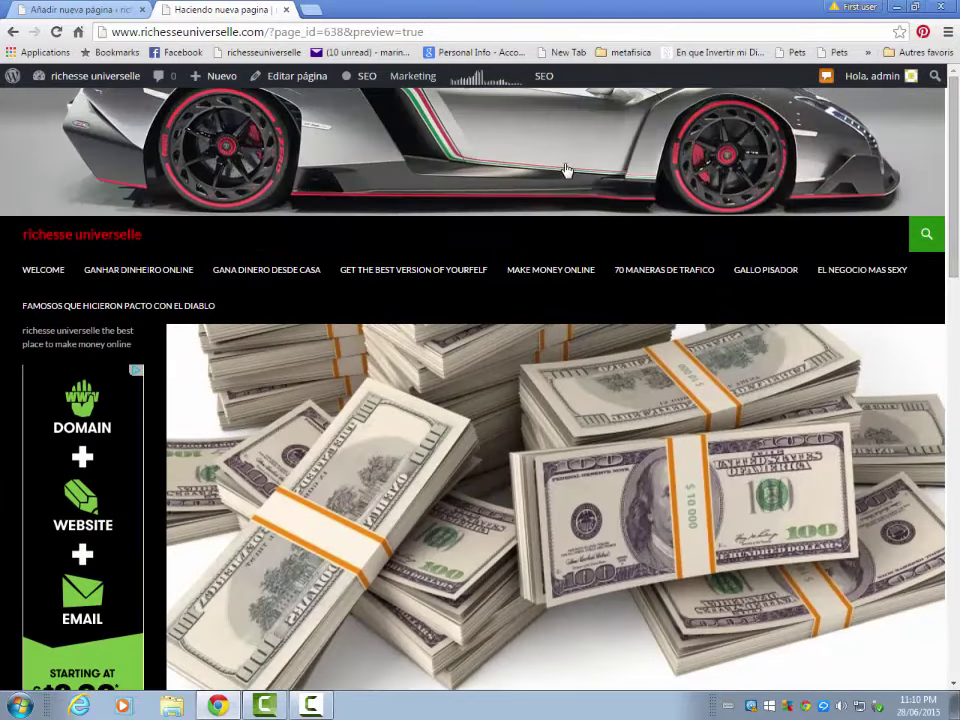
Step: Return to the page editor, leave it without saving the changes, and open the theme's header image settings to view the current header and site preview
{"action": "left_click", "coordinate": [80, 9]}
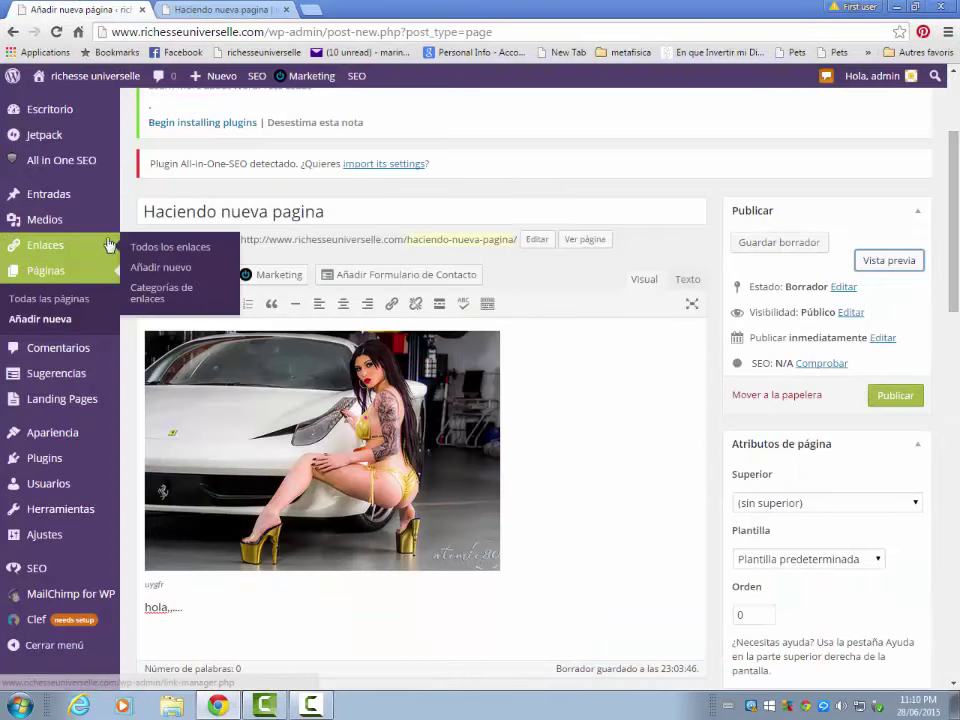
{"action": "mouse_move", "coordinate": [121, 443]}
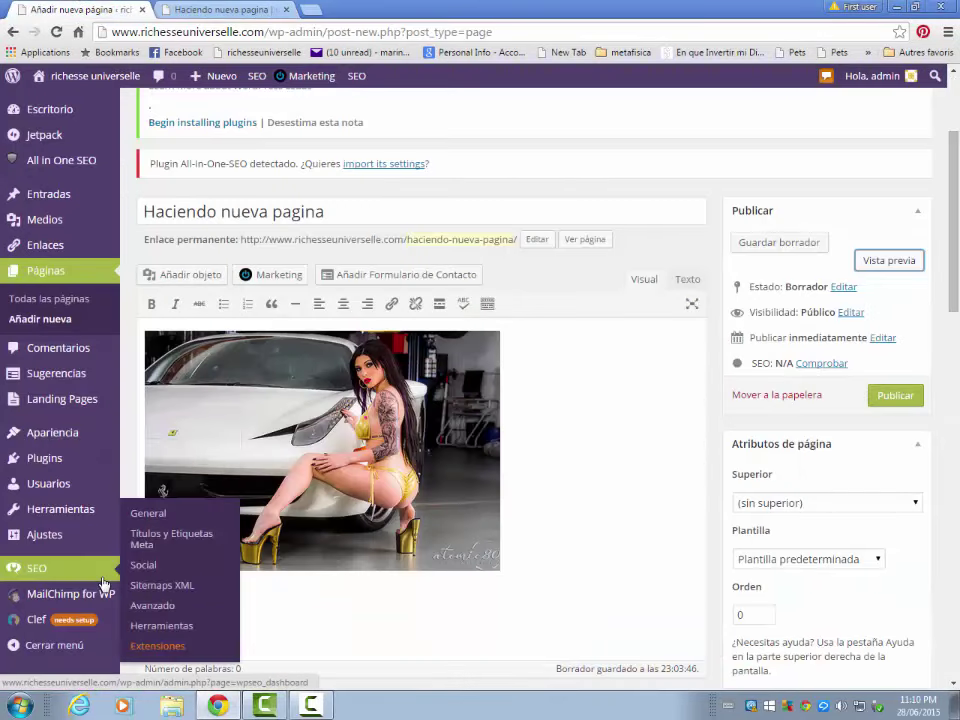
{"action": "mouse_move", "coordinate": [76, 540]}
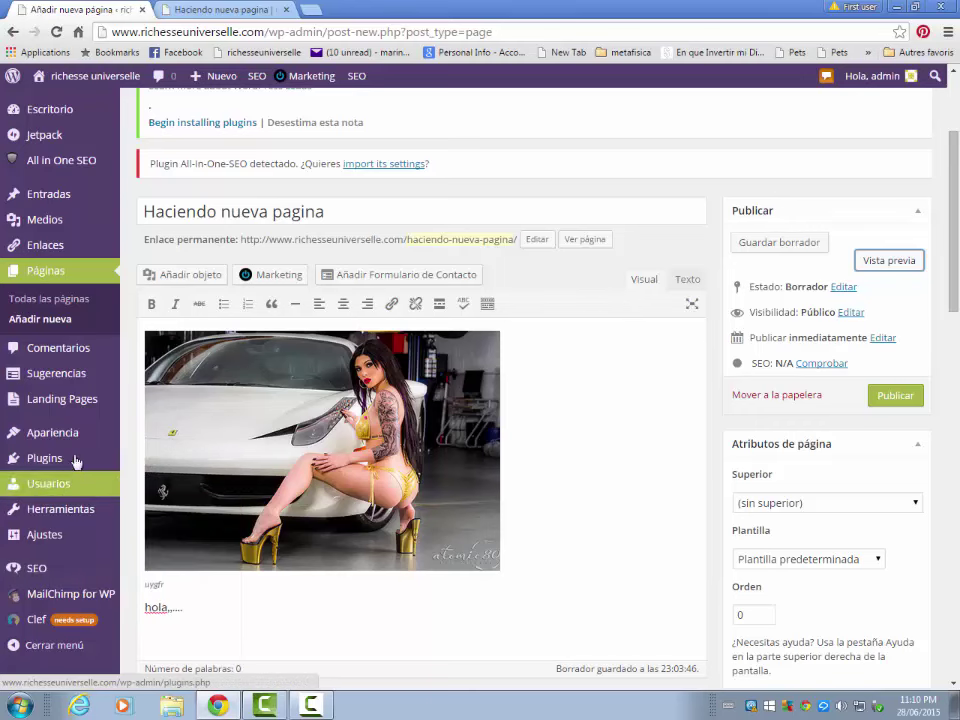
{"action": "mouse_move", "coordinate": [73, 438]}
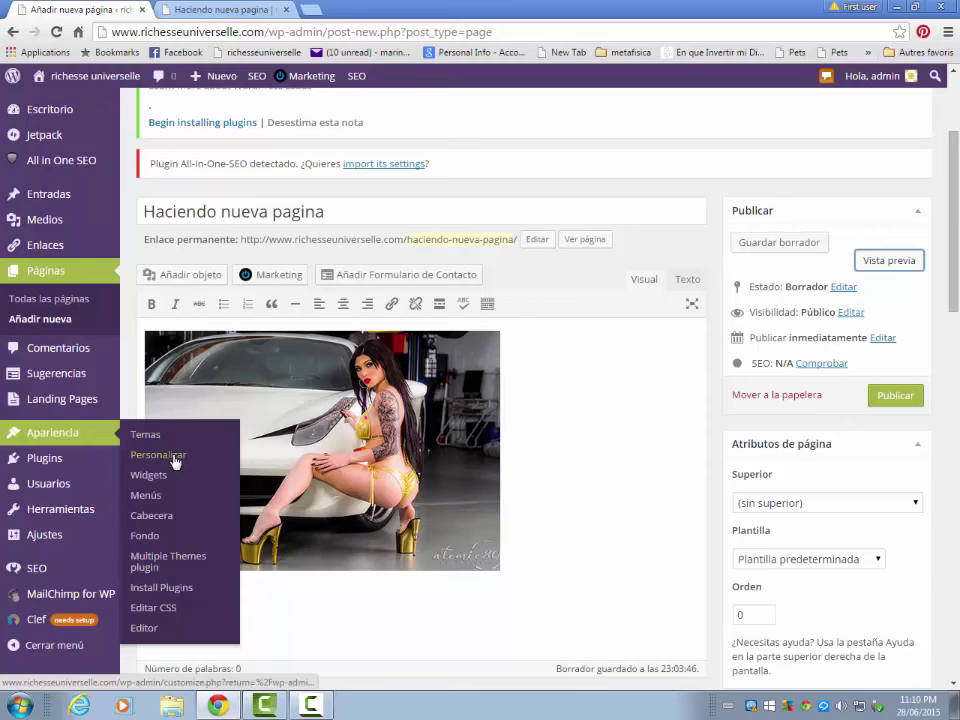
{"action": "left_click", "coordinate": [168, 523]}
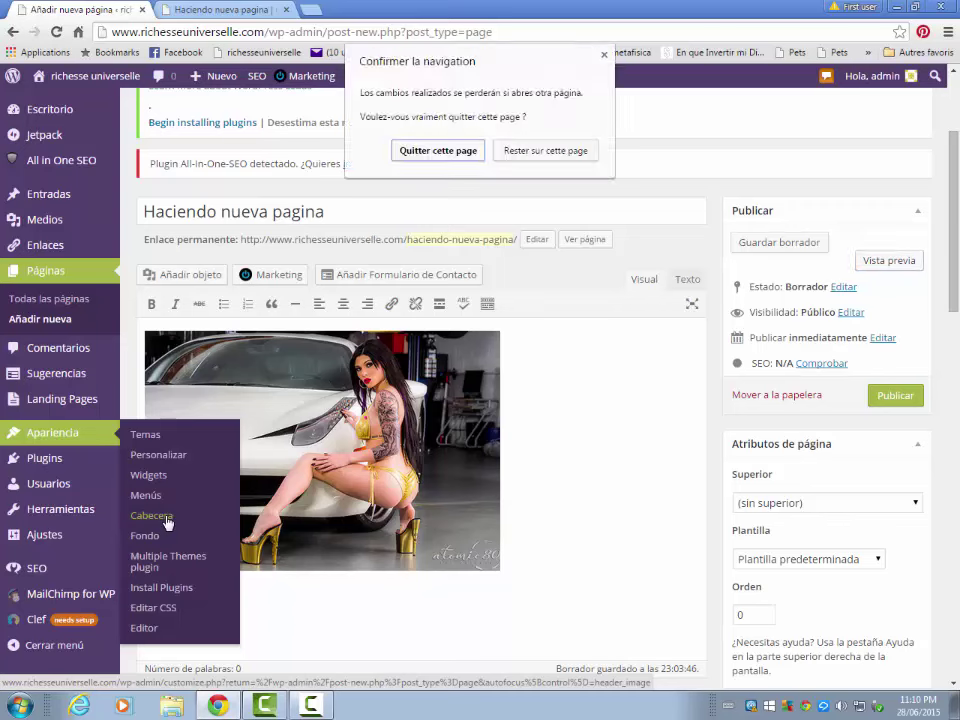
{"action": "left_click", "coordinate": [441, 151]}
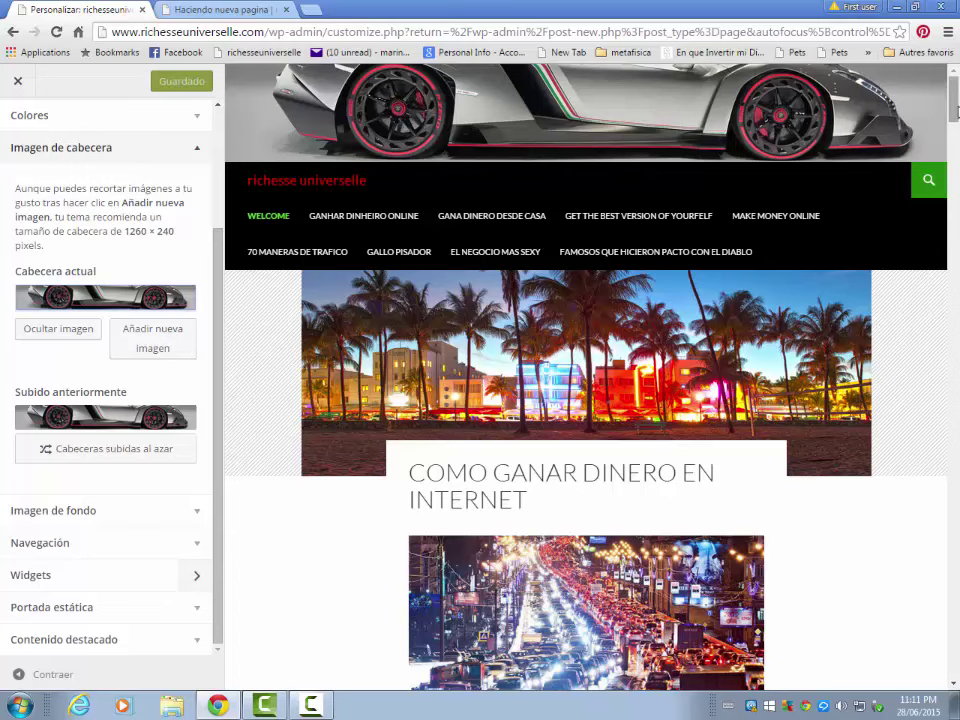
{"action": "left_click_drag", "start_coordinate": [955, 108], "coordinate": [955, 116]}
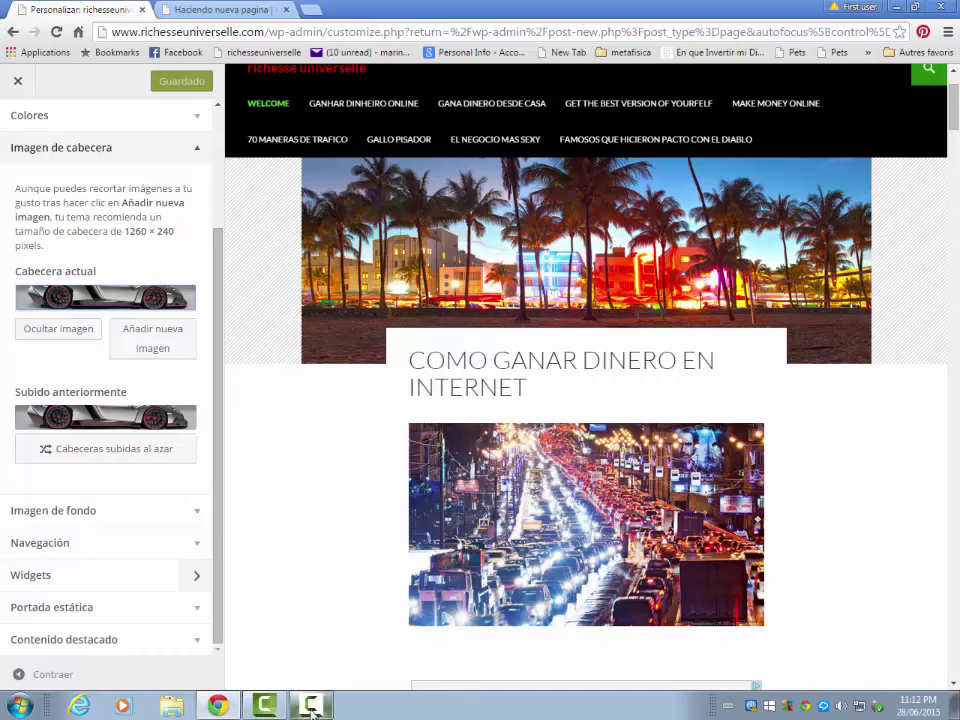
{"action": "mouse_move", "coordinate": [313, 713]}
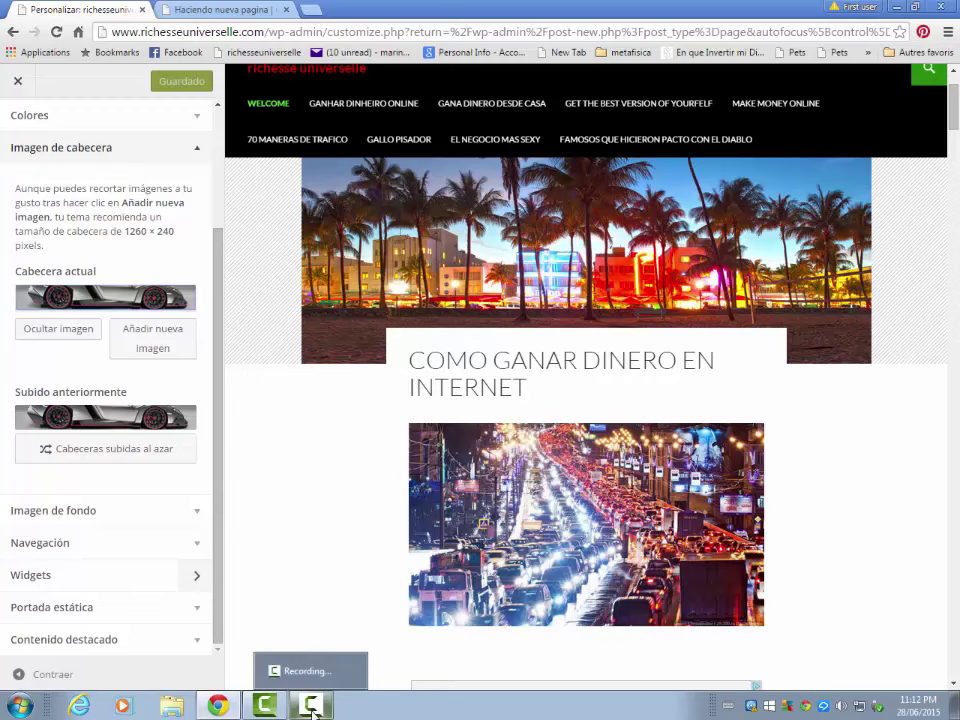
{"action": "left_click", "coordinate": [310, 671]}
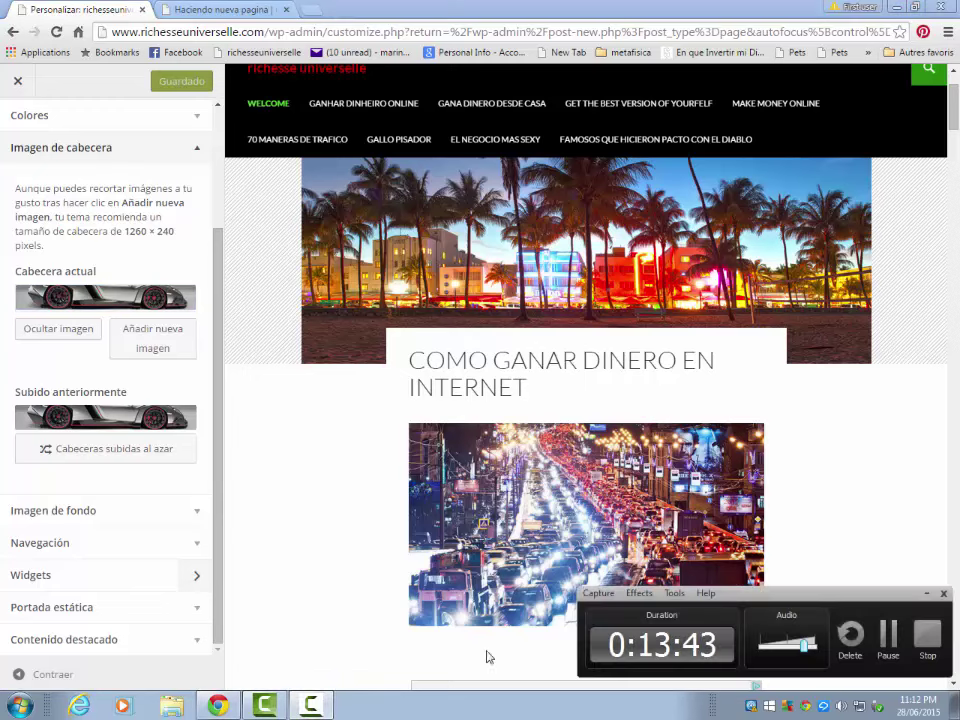